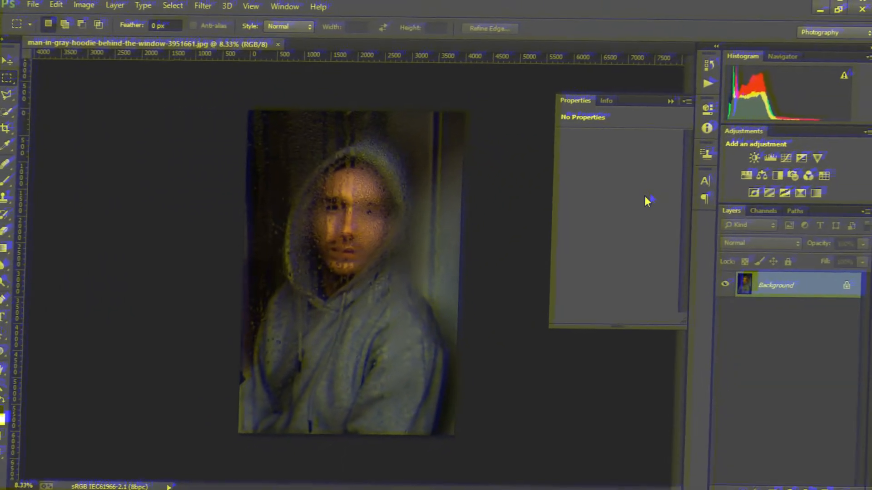
- Add a Curves adjustment layer and darken the portrait's shadows with the on-image adjustment tool, keeping the midtones close to the original
{"action": "left_click", "coordinate": [566, 154]}
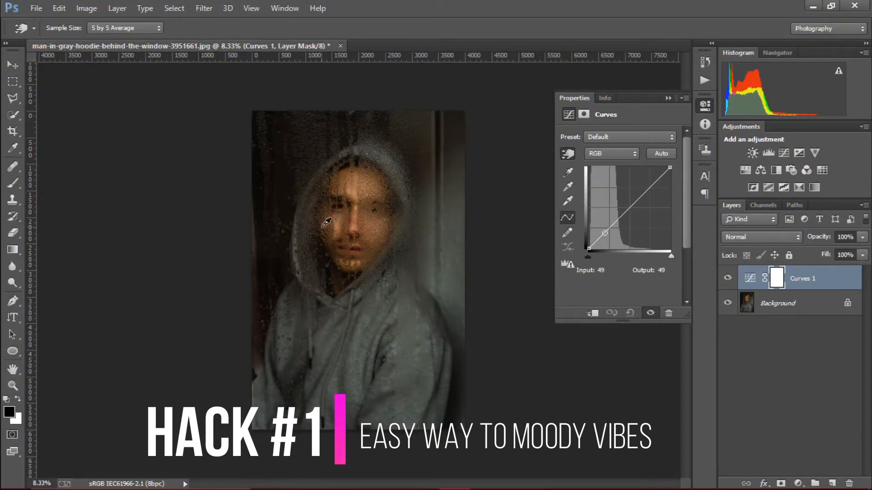
{"action": "left_click", "coordinate": [335, 271]}
{"action": "left_click_drag", "start_coordinate": [335, 270], "coordinate": [335, 278]}
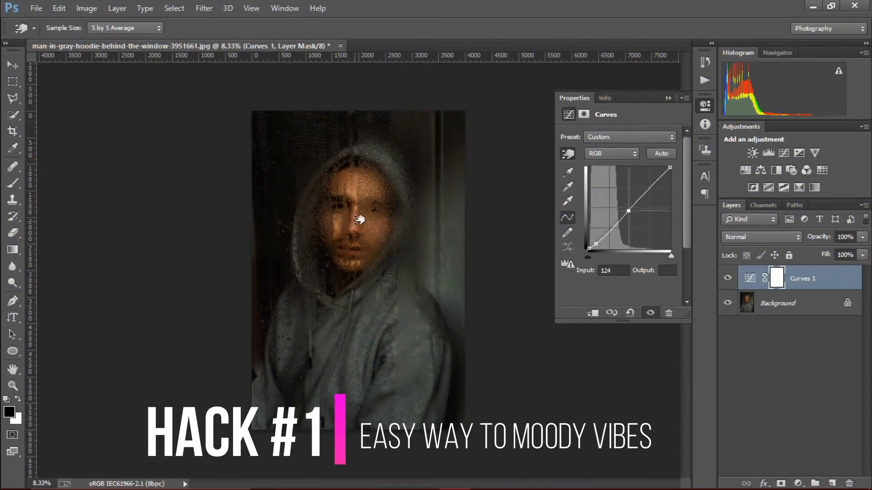
{"action": "left_click_drag", "start_coordinate": [269, 269], "coordinate": [270, 263]}
- Set the Curves layer's blend mode to Luminosity and fine-tune the curve by sampling tones on the face
{"action": "left_click", "coordinate": [762, 237]}
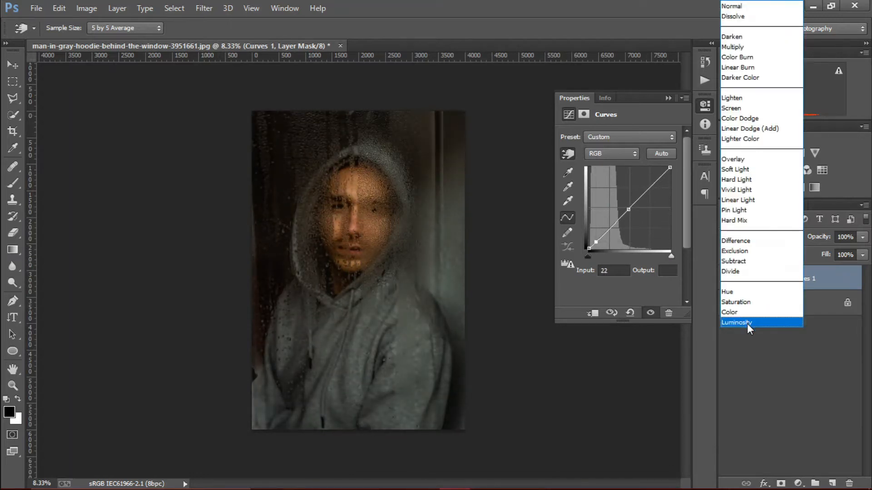
{"action": "left_click", "coordinate": [737, 323]}
{"action": "left_click_drag", "start_coordinate": [349, 220], "coordinate": [350, 233]}
{"action": "left_click_drag", "start_coordinate": [358, 187], "coordinate": [359, 180]}
{"action": "left_click", "coordinate": [668, 98]}
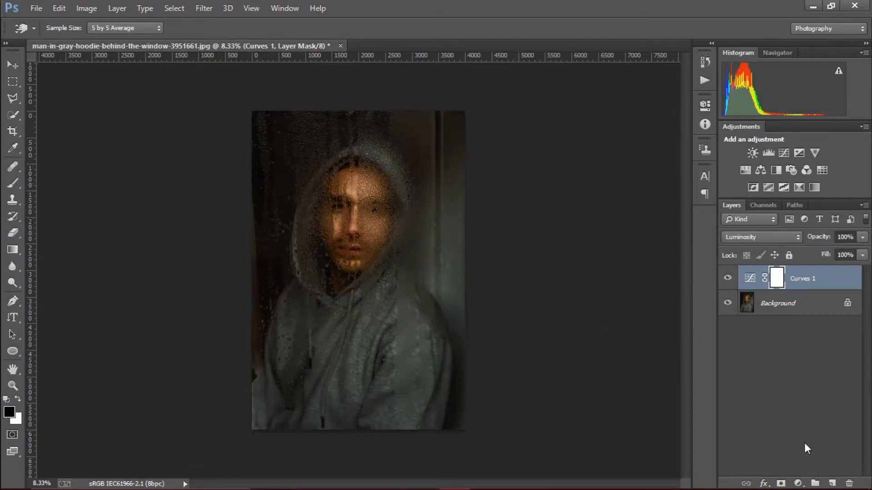
- Add a Vibrance adjustment layer above the curves and lower the vibrance to about -58
{"action": "left_click", "coordinate": [797, 483]}
{"action": "left_click", "coordinate": [654, 337]}
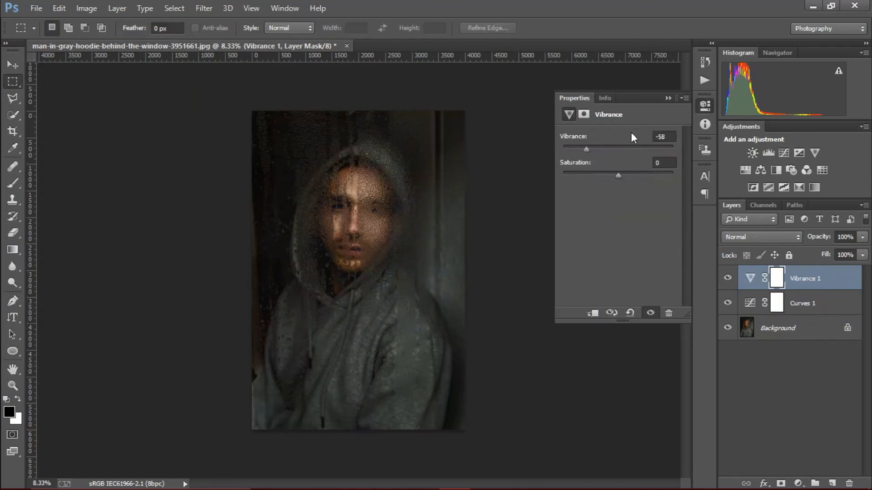
{"action": "left_click", "coordinate": [669, 98]}
- Add a Solid Color fill layer in dark brown, 461d06
{"action": "left_click", "coordinate": [798, 483]}
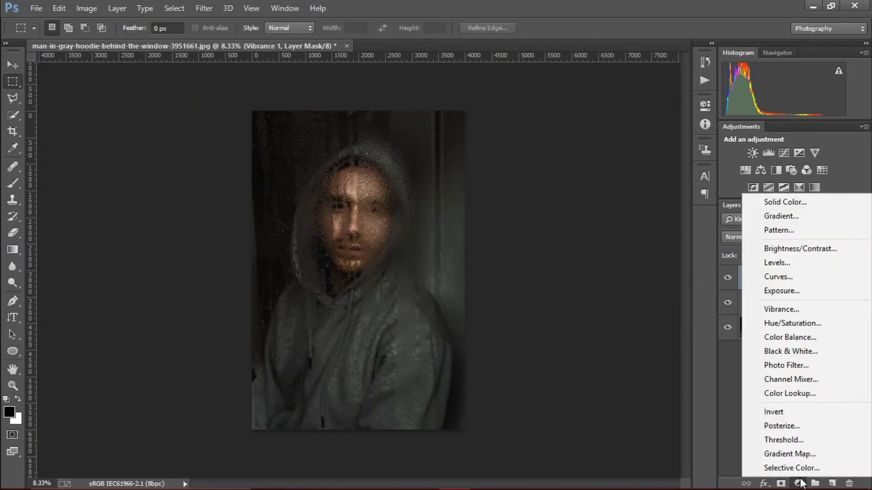
{"action": "left_click", "coordinate": [785, 202]}
{"action": "left_click", "coordinate": [658, 268]}
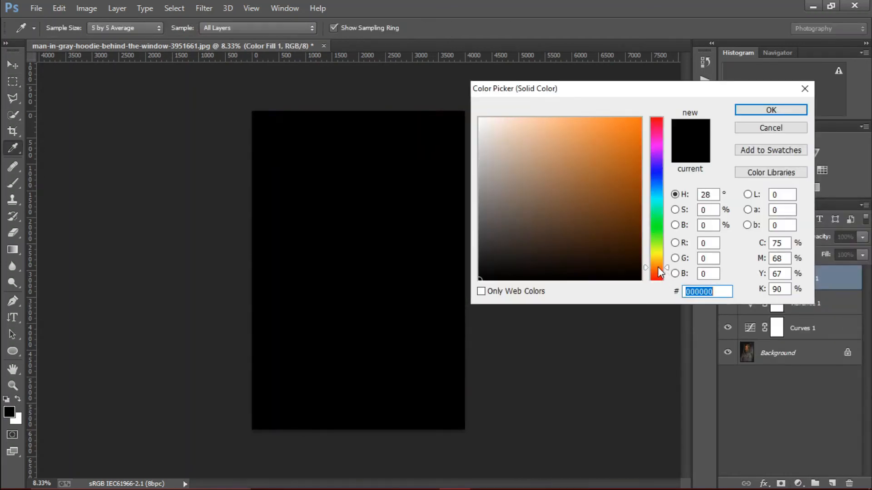
{"action": "left_click_drag", "start_coordinate": [657, 268], "coordinate": [658, 271]}
{"action": "left_click_drag", "start_coordinate": [608, 239], "coordinate": [627, 236]}
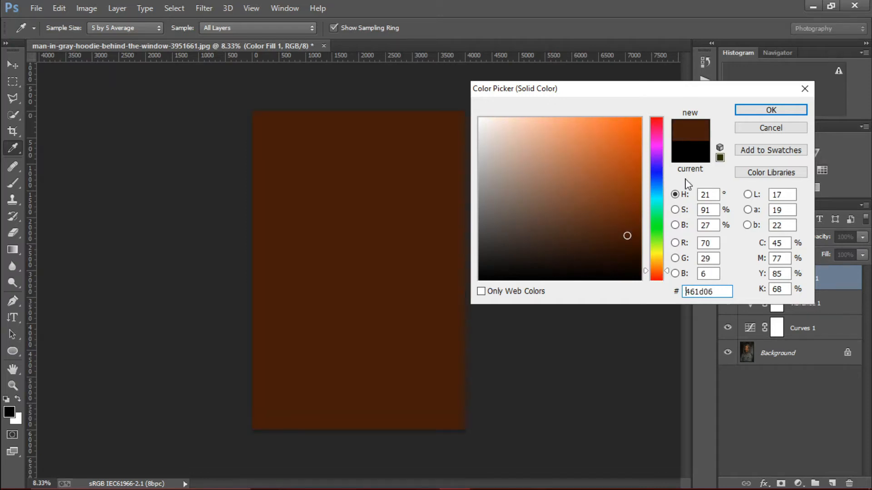
{"action": "left_click", "coordinate": [770, 110]}
- Blend the brown color fill in Soft Light with 46% fill and 74% opacity, and toggle it to compare the effect
{"action": "left_click", "coordinate": [762, 236]}
{"action": "left_click", "coordinate": [751, 168]}
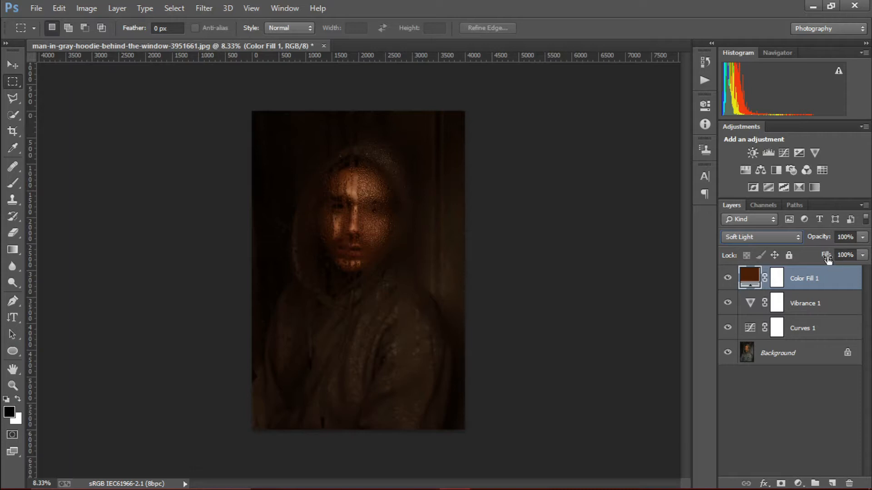
{"action": "left_click_drag", "start_coordinate": [827, 258], "coordinate": [793, 269]}
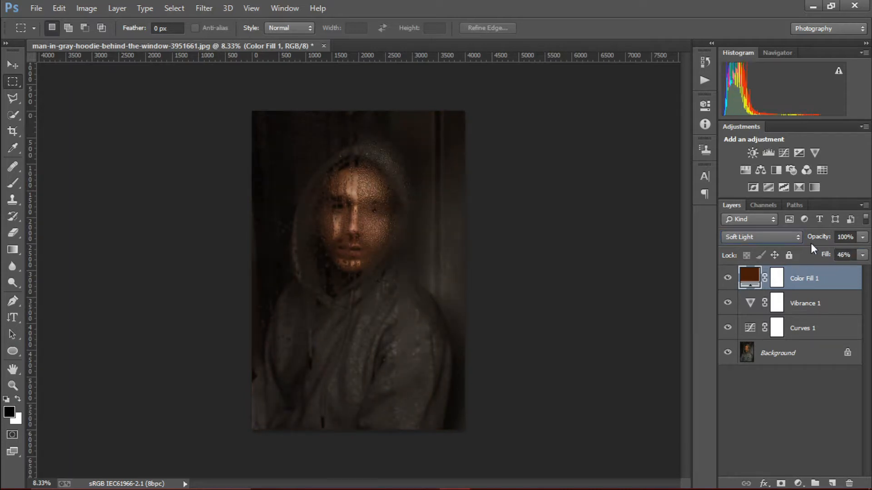
{"action": "left_click_drag", "start_coordinate": [819, 239], "coordinate": [801, 248]}
{"action": "left_click", "coordinate": [727, 278]}
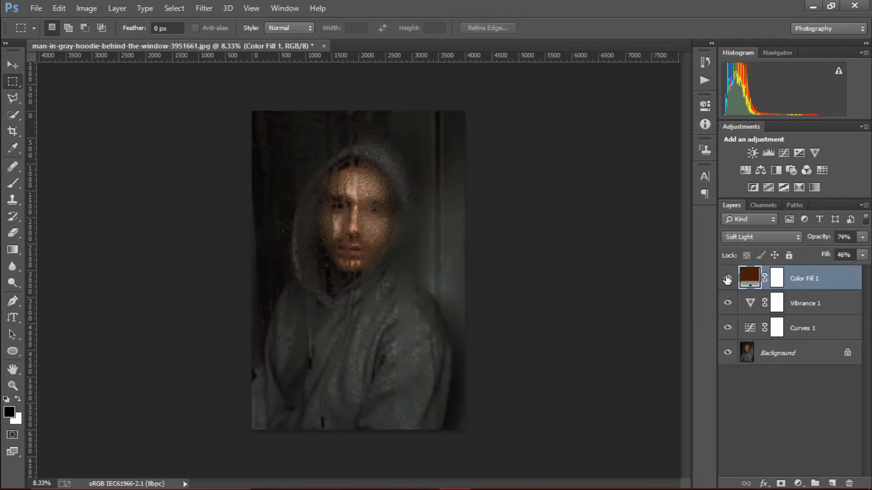
- Add a Gradient Map adjustment layer and change its black color stop to dark brown, 2d1b05
{"action": "left_click", "coordinate": [798, 483]}
{"action": "left_click", "coordinate": [795, 461]}
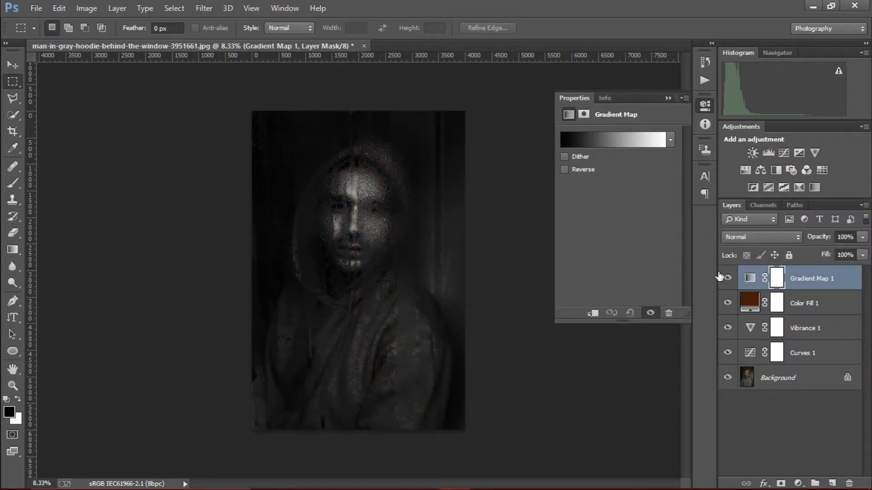
{"action": "left_click", "coordinate": [578, 141]}
{"action": "left_click", "coordinate": [562, 271]}
{"action": "left_click", "coordinate": [619, 323]}
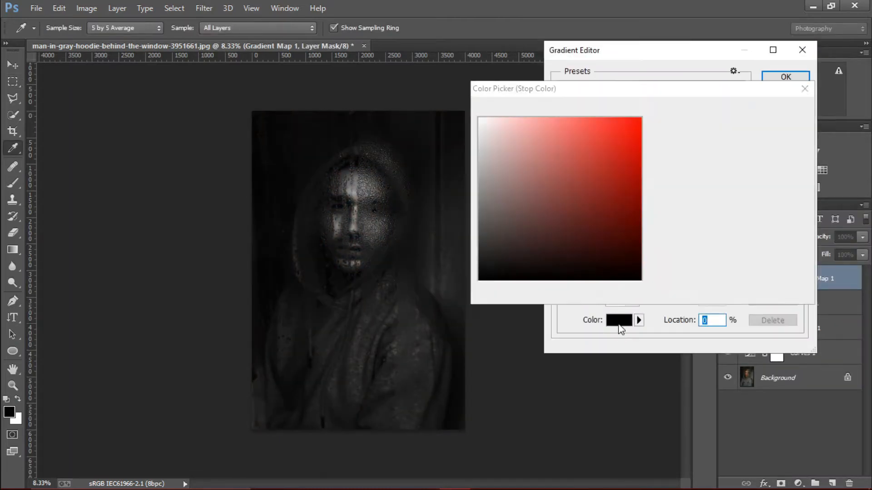
{"action": "left_click", "coordinate": [656, 265]}
{"action": "left_click", "coordinate": [624, 251]}
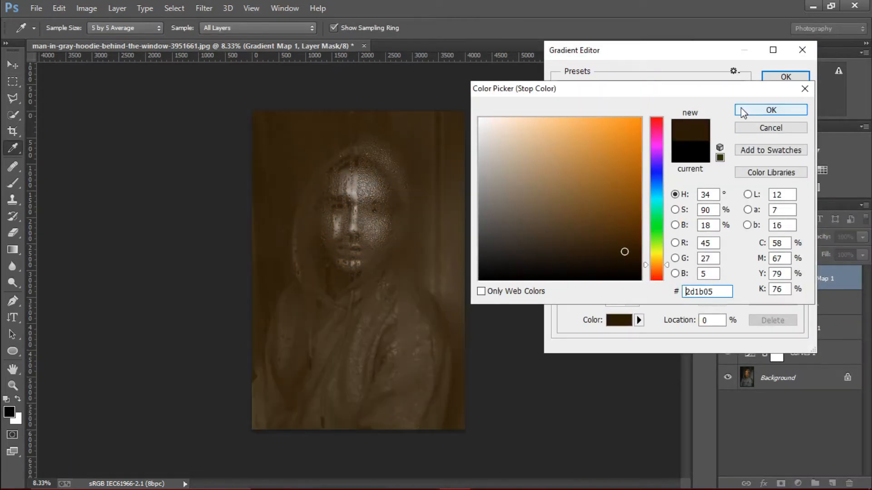
{"action": "left_click", "coordinate": [743, 110]}
- Tighten the gradient by moving the white stop slightly inward and the brown stop to 9%, and accept it
{"action": "left_click_drag", "start_coordinate": [799, 268], "coordinate": [779, 270]}
{"action": "left_click_drag", "start_coordinate": [562, 268], "coordinate": [580, 268]}
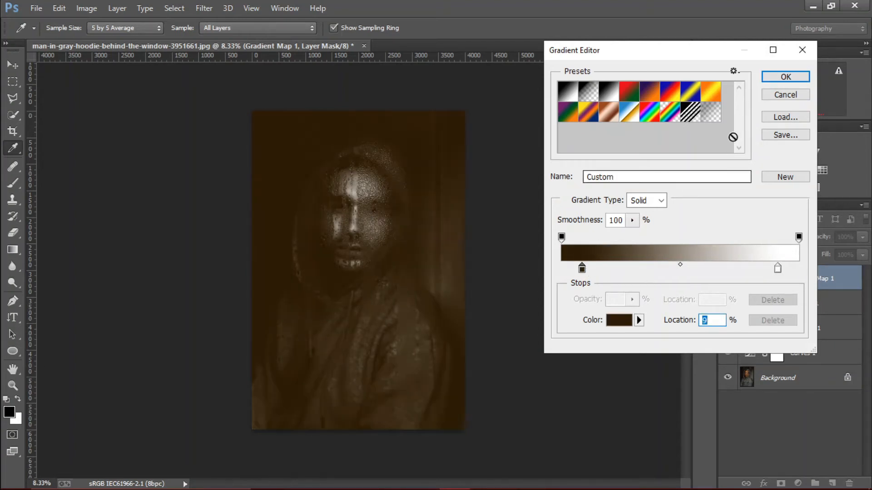
{"action": "left_click", "coordinate": [786, 76]}
- Blend the gradient map in Soft Light with 59% fill and 51% opacity
{"action": "left_click", "coordinate": [772, 237]}
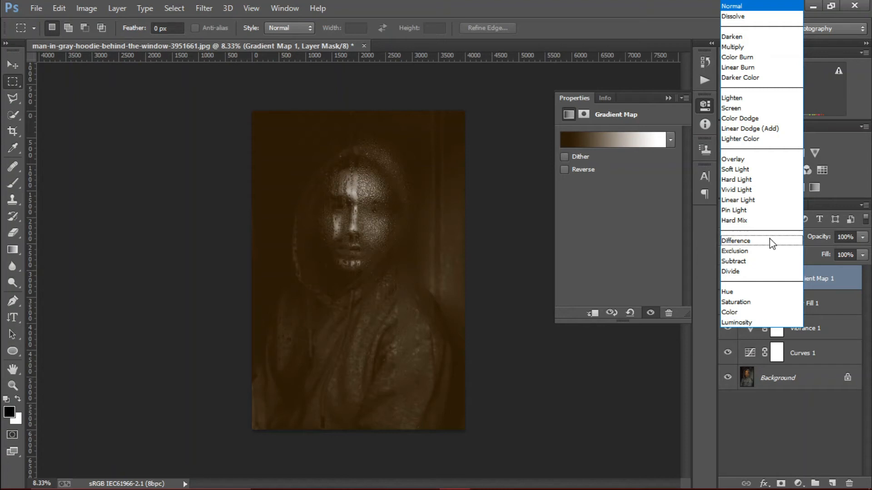
{"action": "left_click", "coordinate": [756, 171]}
{"action": "left_click_drag", "start_coordinate": [828, 258], "coordinate": [788, 247]}
{"action": "left_click", "coordinate": [668, 98]}
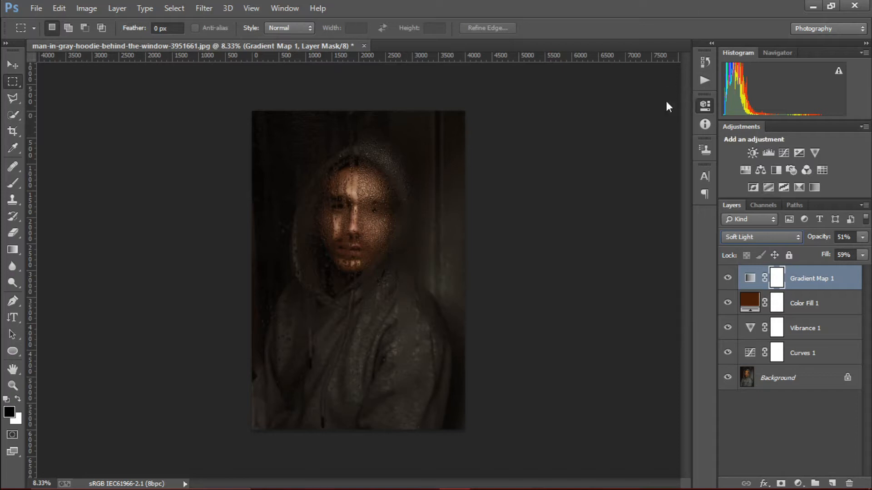
- Group the four adjustment layers as "Brown Moody" and toggle the group to compare the portrait before and after
{"action": "left_click", "coordinate": [790, 352], "text": "shift"}
{"action": "key", "text": "ctrl+g"}
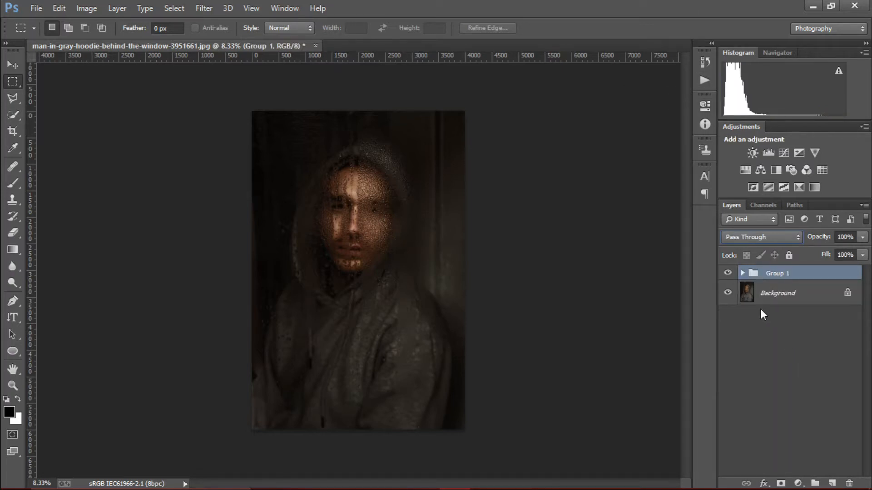
{"action": "double_click", "coordinate": [771, 273]}
{"action": "type", "text": "Br"}
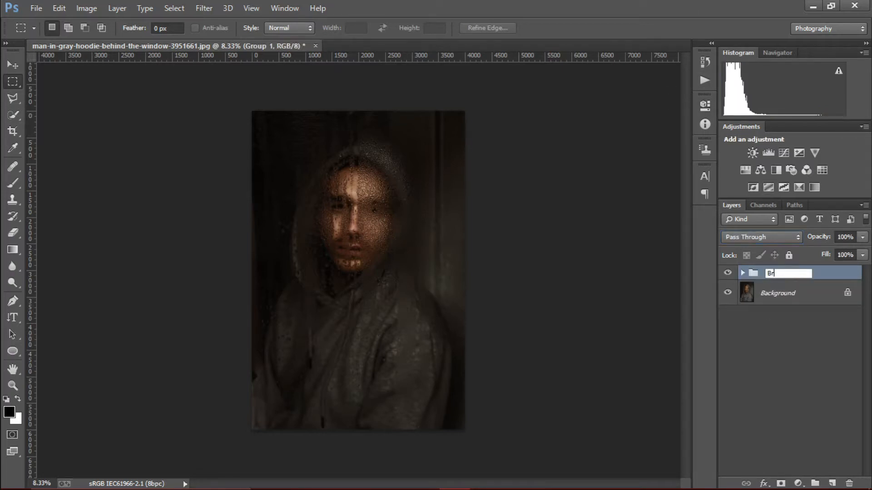
{"action": "type", "text": "own Moody"}
{"action": "key", "text": "Return"}
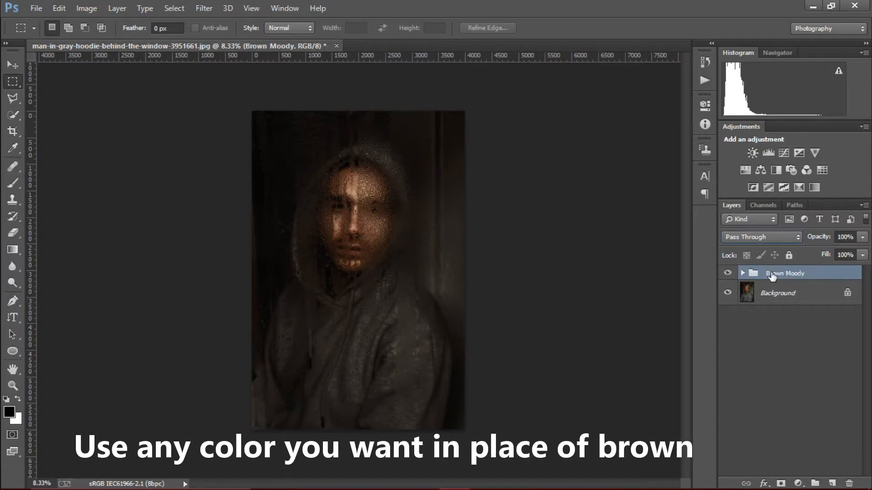
{"action": "left_click", "coordinate": [763, 357]}
{"action": "left_click", "coordinate": [728, 272]}
{"action": "left_click", "coordinate": [728, 272]}
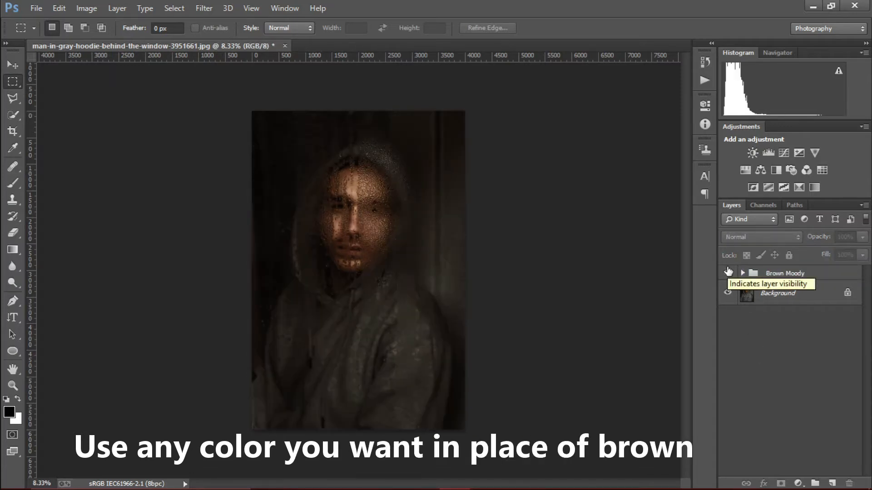
{"action": "left_click", "coordinate": [728, 273]}
{"action": "left_click", "coordinate": [728, 272]}
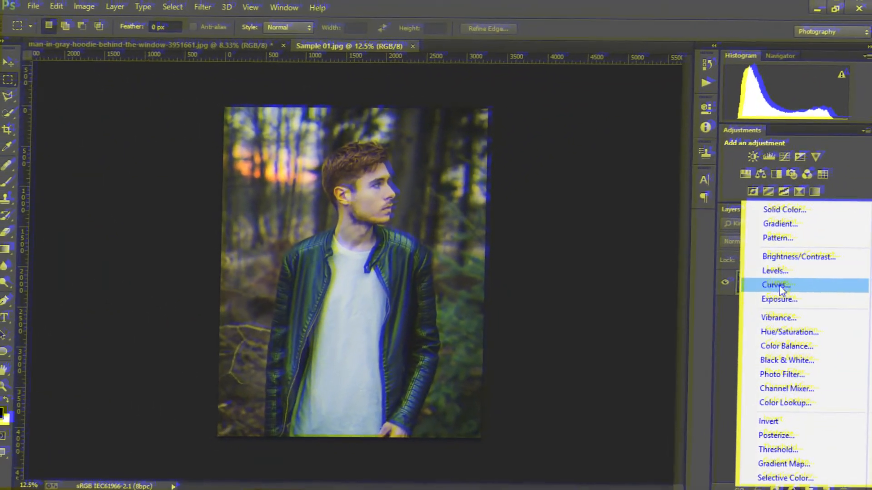
- Add a Curves adjustment layer to Sample 01.jpg and pull the midtones down to darken the photo
{"action": "left_click", "coordinate": [777, 285]}
{"action": "left_click_drag", "start_coordinate": [631, 207], "coordinate": [631, 220]}
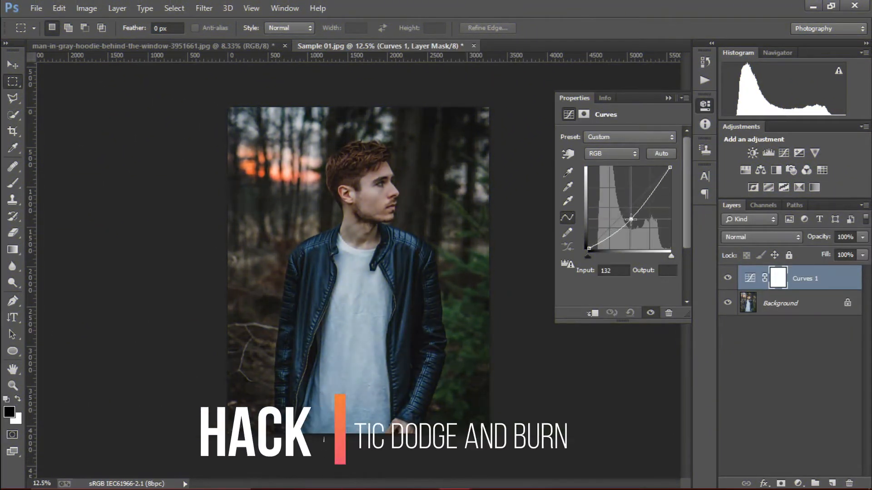
{"action": "left_click", "coordinate": [668, 97]}
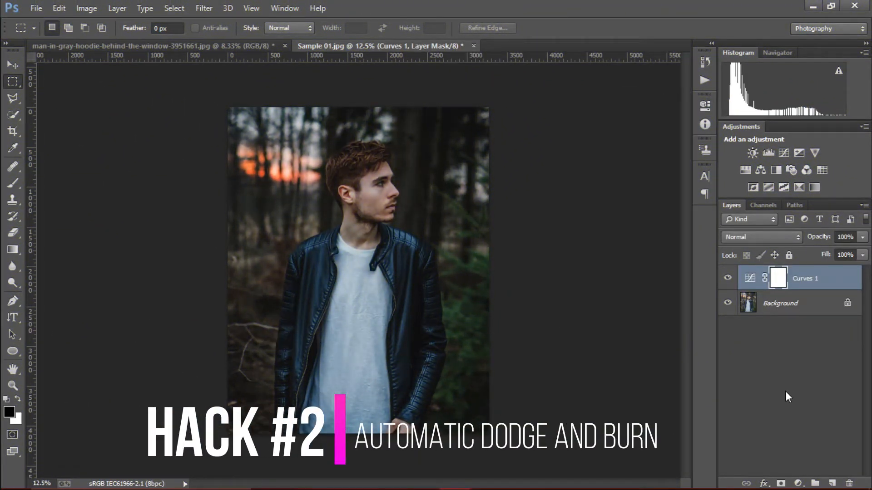
- In the darkening curve's Blend If, split the underlying layer's white slider to 147 / 232, nudge the black slider inward, and compare the effect
{"action": "left_click", "coordinate": [798, 483]}
{"action": "left_click", "coordinate": [740, 411]}
{"action": "left_click", "coordinate": [764, 484]}
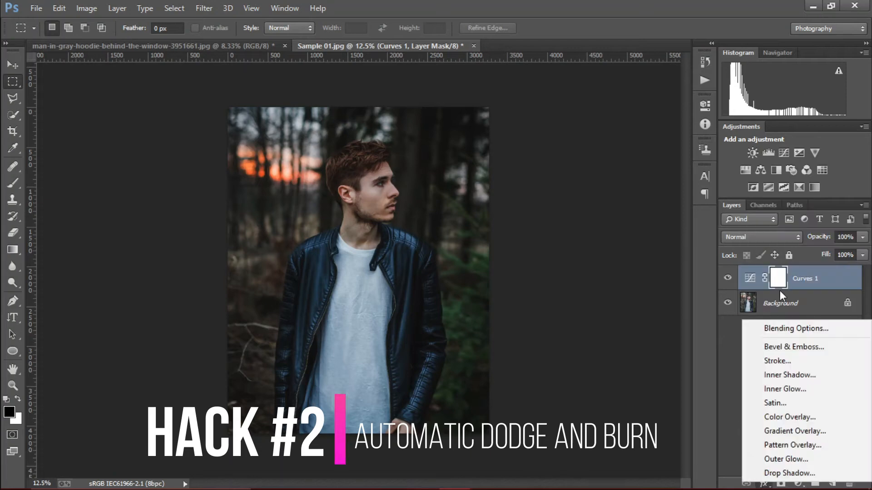
{"action": "left_click", "coordinate": [786, 333]}
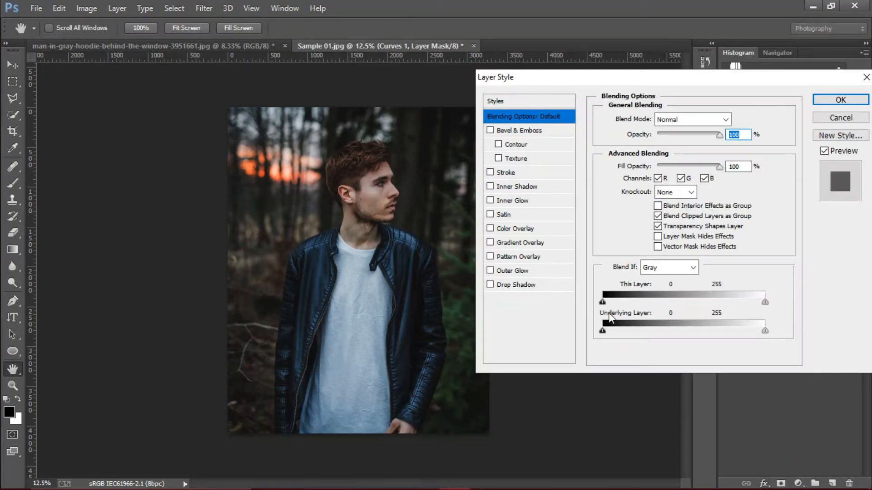
{"action": "mouse_move", "coordinate": [603, 334]}
{"action": "left_mouse_down"}
{"action": "mouse_move", "coordinate": [650, 331]}
{"action": "mouse_move", "coordinate": [602, 334]}
{"action": "left_mouse_up"}
{"action": "left_click_drag", "start_coordinate": [765, 331], "coordinate": [694, 336]}
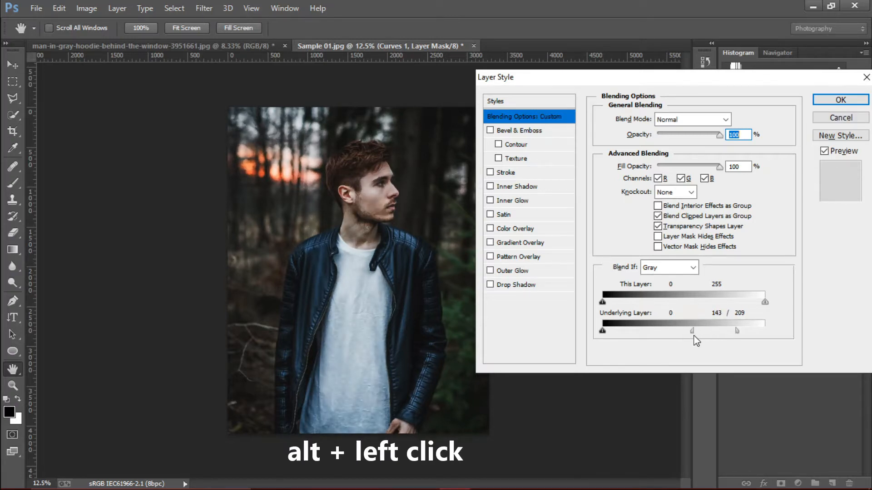
{"action": "left_click_drag", "start_coordinate": [750, 332], "coordinate": [751, 332]}
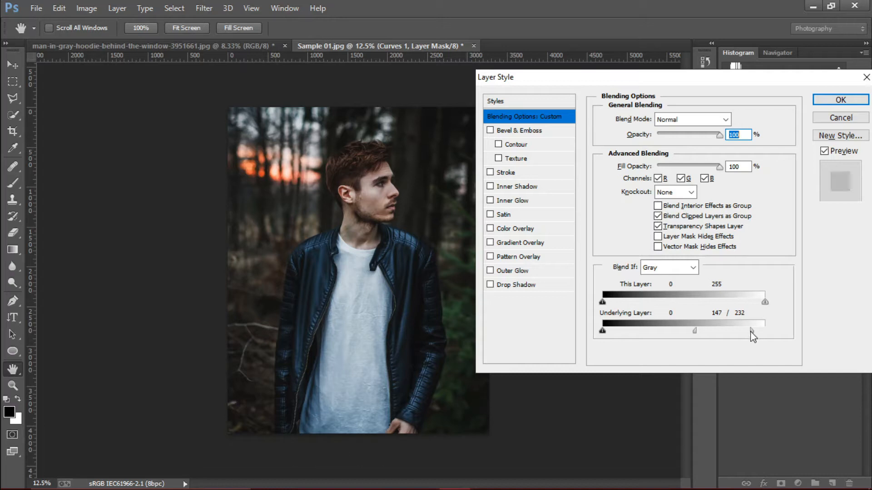
{"action": "left_click_drag", "start_coordinate": [603, 331], "coordinate": [612, 332]}
{"action": "left_click", "coordinate": [841, 99]}
{"action": "left_click", "coordinate": [727, 278]}
{"action": "left_click", "coordinate": [727, 278]}
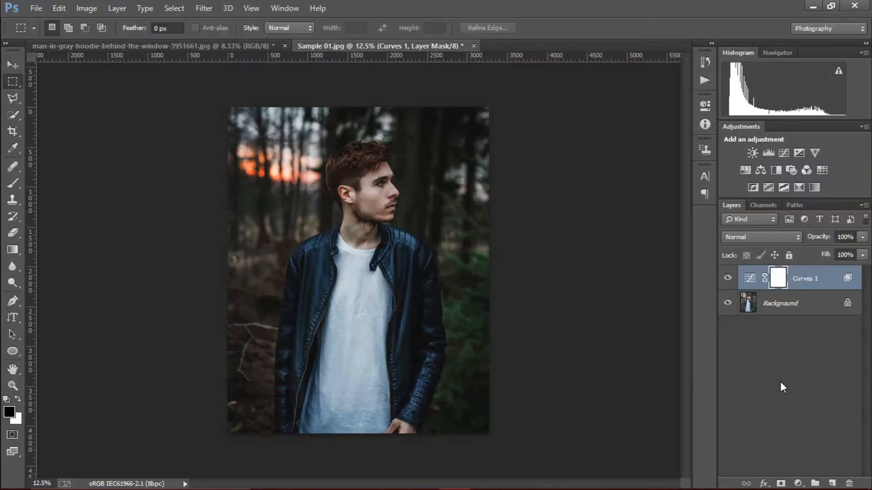
- Add a second Curves adjustment layer and raise the midtones to brighten the photo
{"action": "left_click", "coordinate": [798, 484]}
{"action": "left_click", "coordinate": [767, 283]}
{"action": "left_click_drag", "start_coordinate": [621, 216], "coordinate": [621, 207]}
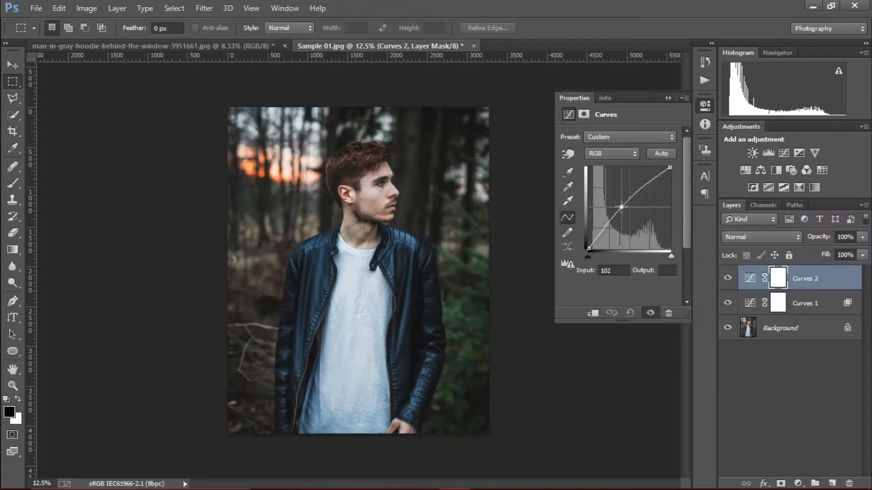
{"action": "left_click", "coordinate": [668, 98]}
- In the brightening curve's Blend If, split the underlying layer's black slider to 131 / 211
{"action": "left_click", "coordinate": [764, 484]}
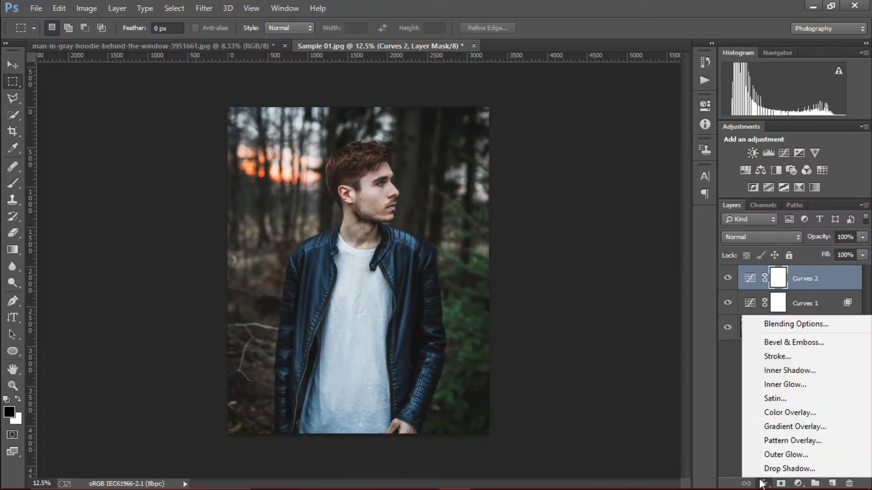
{"action": "left_click", "coordinate": [770, 325]}
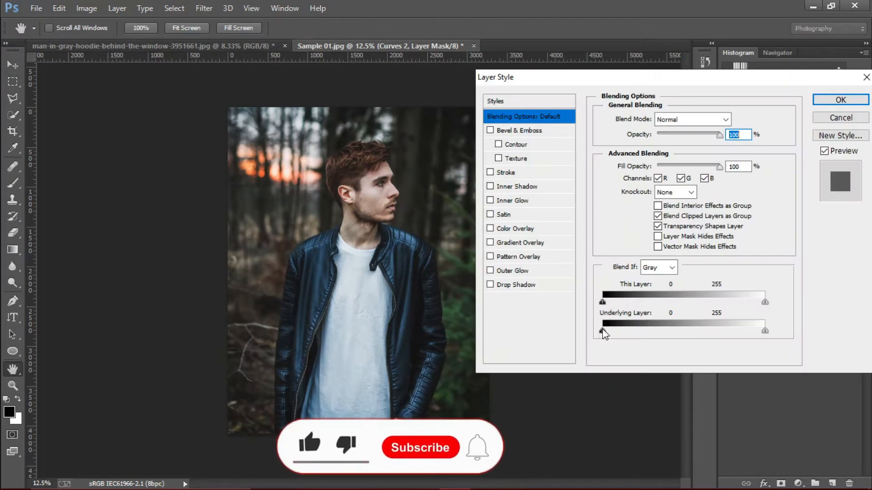
{"action": "left_click_drag", "start_coordinate": [603, 330], "coordinate": [663, 336]}
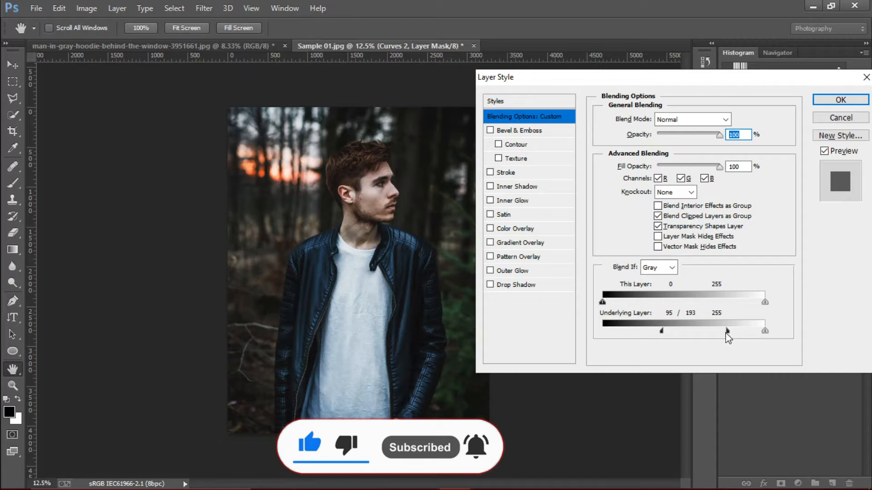
{"action": "left_click_drag", "start_coordinate": [726, 333], "coordinate": [725, 331]}
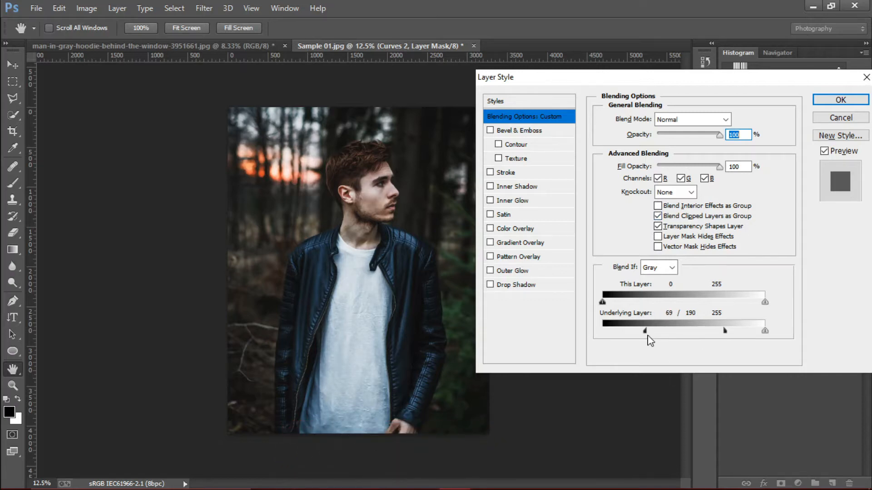
{"action": "left_click_drag", "start_coordinate": [650, 340], "coordinate": [640, 341]}
{"action": "left_click_drag", "start_coordinate": [725, 332], "coordinate": [737, 333]}
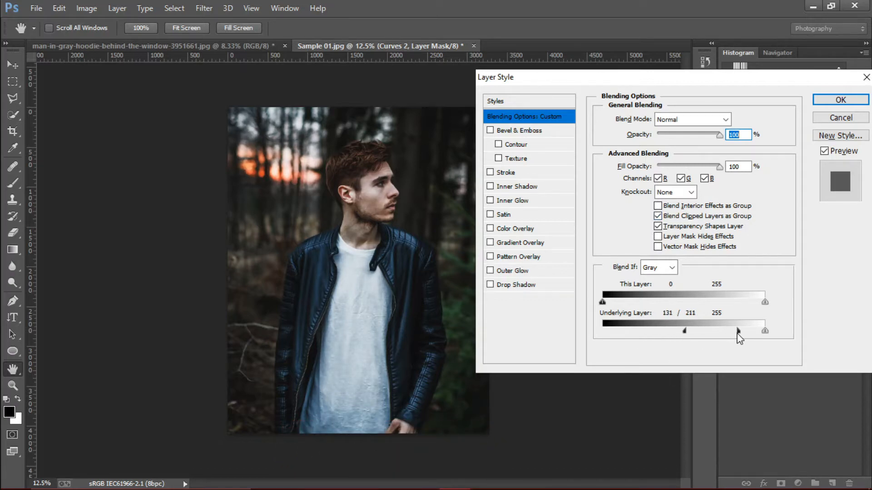
{"action": "left_click", "coordinate": [827, 100]}
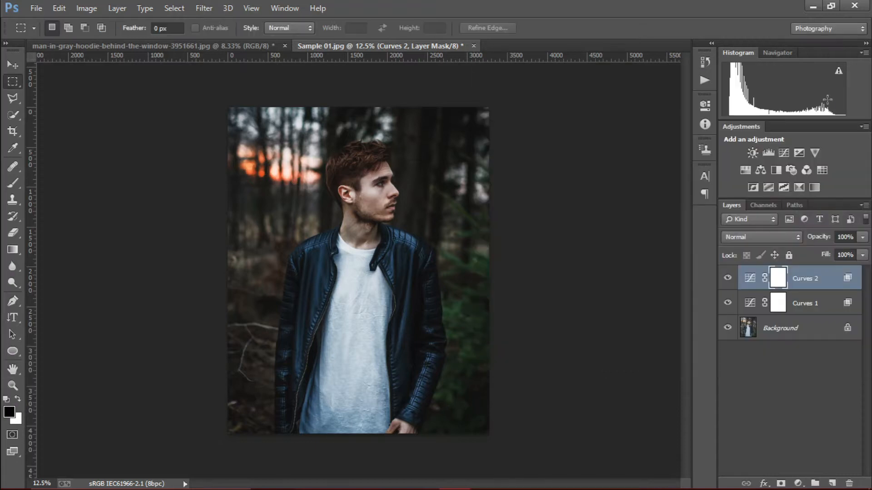
- Group the two Curves layers and name the group "Dodge and burn"
{"action": "left_click", "coordinate": [800, 303], "text": "shift"}
{"action": "key", "text": "ctrl+g"}
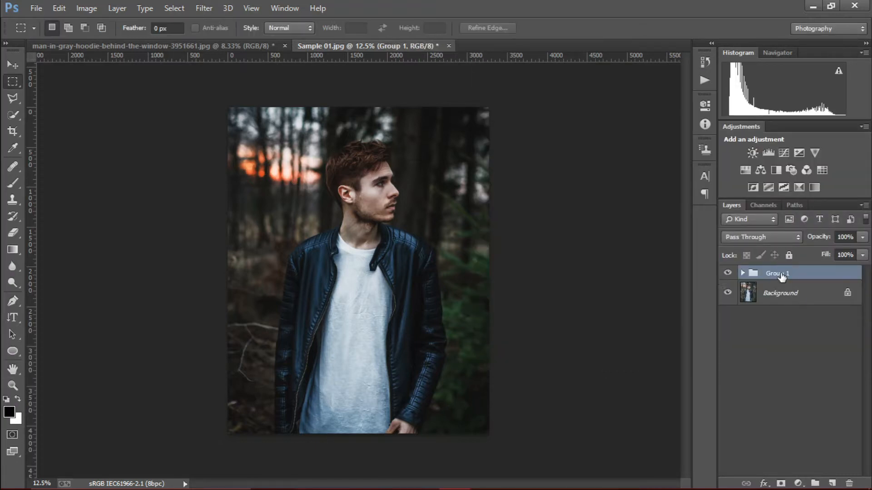
{"action": "double_click", "coordinate": [781, 272]}
{"action": "type", "text": "Dodge and burn"}
{"action": "key", "text": "Return"}
- Toggle the "Dodge and burn" group's visibility to compare the man's face and jacket up close with and without the effect
{"action": "key", "text": "ctrl+plus"}
{"action": "key", "text": "ctrl+plus"}
{"action": "key", "text": "ctrl+plus"}
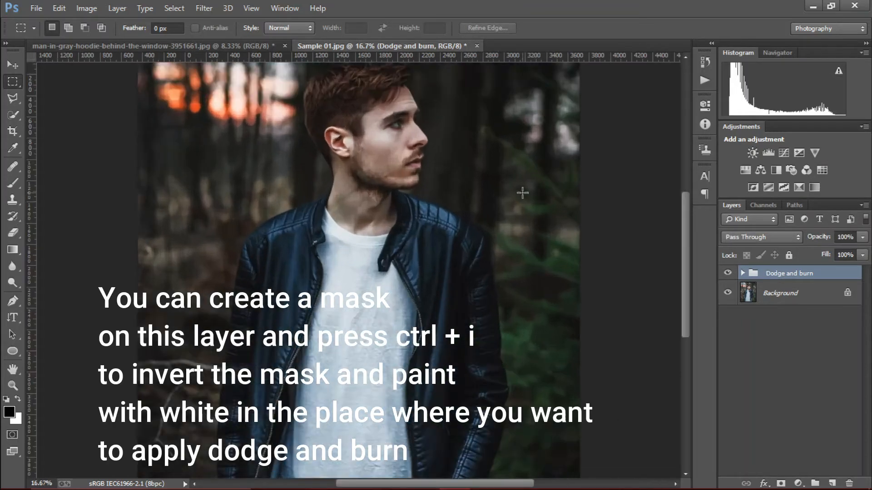
{"action": "left_click_drag", "start_coordinate": [685, 253], "coordinate": [685, 226]}
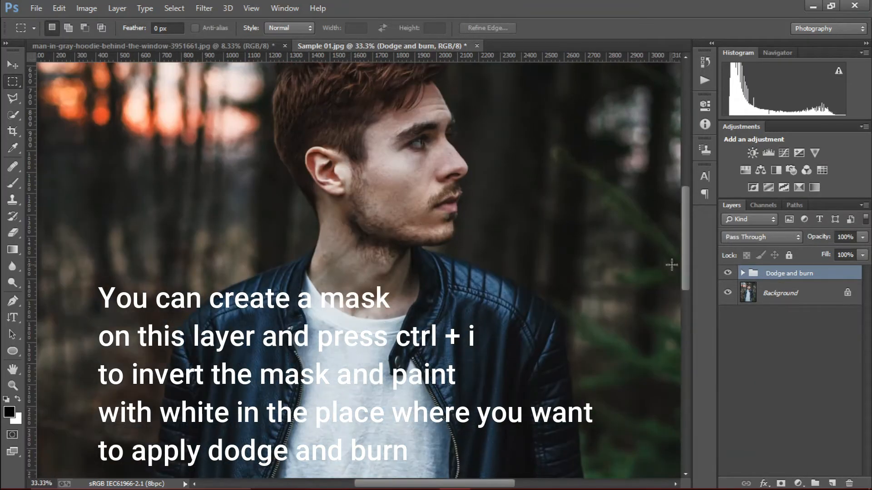
{"action": "left_click", "coordinate": [727, 273]}
{"action": "left_click", "coordinate": [728, 273]}
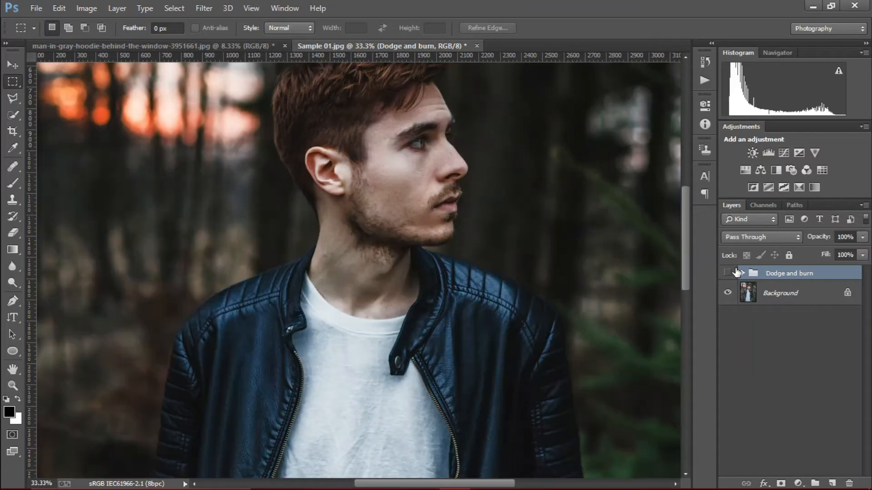
{"action": "key", "text": "ctrl+minus"}
{"action": "key", "text": "ctrl+minus"}
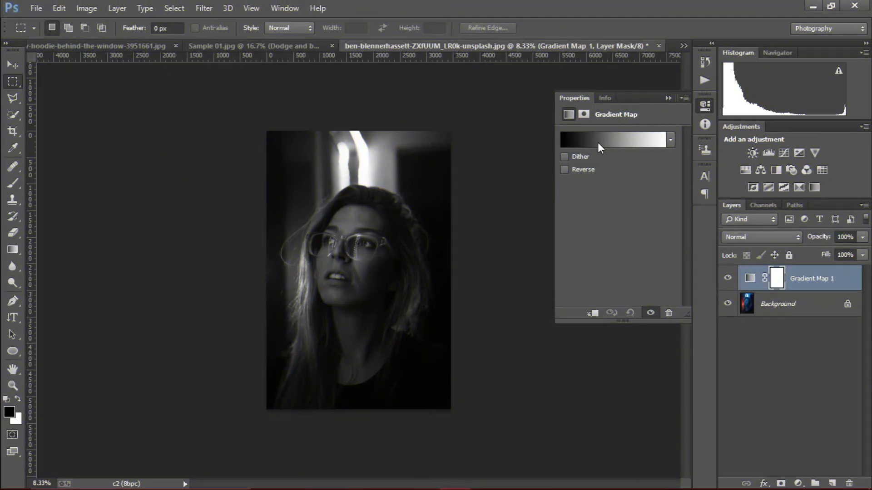
- Change the black stop of the Gradient Map on the neon portrait to light blue (#6bcffd)
{"action": "left_click", "coordinate": [597, 143]}
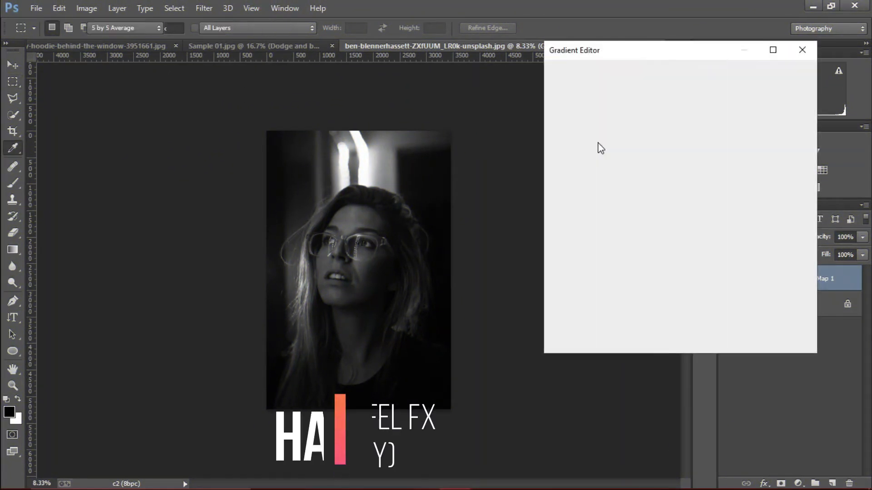
{"action": "left_click", "coordinate": [561, 268]}
{"action": "left_click", "coordinate": [619, 321]}
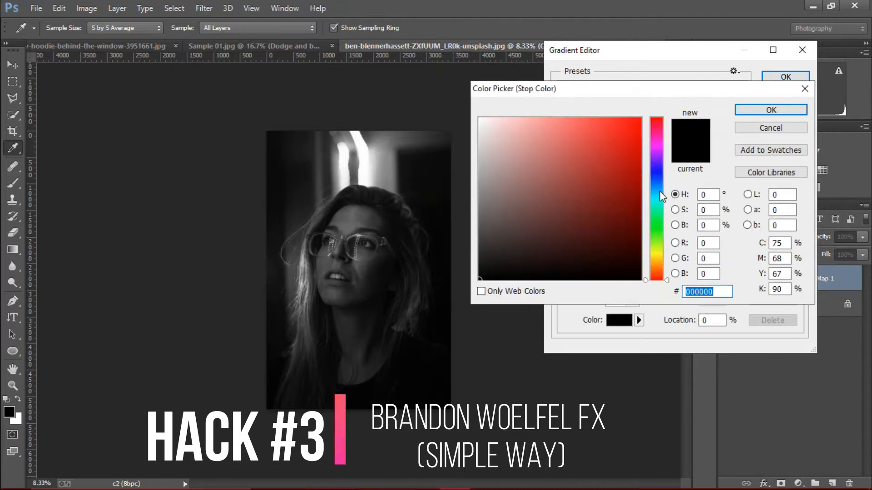
{"action": "left_click", "coordinate": [658, 190]}
{"action": "left_click", "coordinate": [571, 119]}
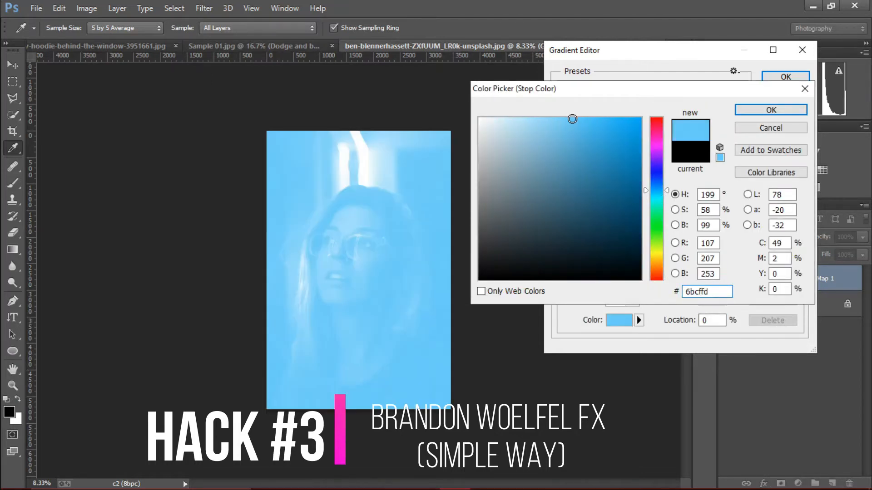
{"action": "left_click", "coordinate": [771, 110]}
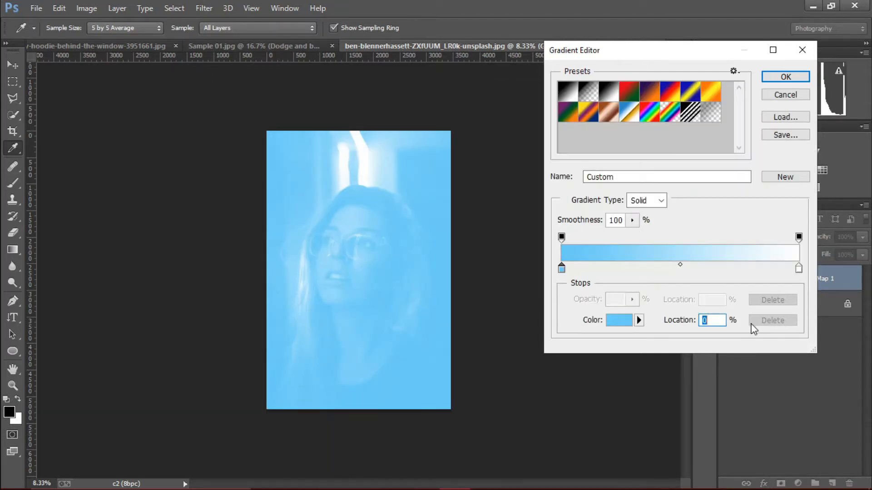
- Set a pink color stop at the highlight end of the Gradient Map's gradient
{"action": "left_click", "coordinate": [799, 268]}
{"action": "left_click", "coordinate": [619, 320]}
{"action": "left_click_drag", "start_coordinate": [656, 143], "coordinate": [656, 134]}
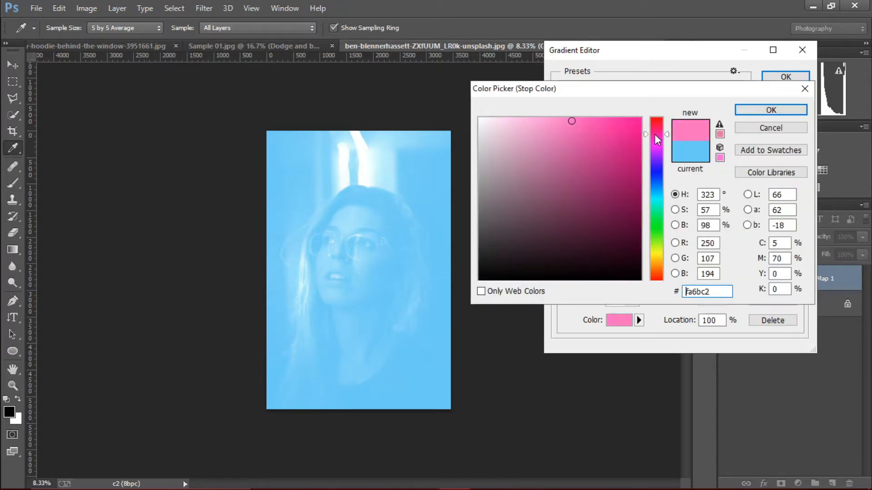
{"action": "left_click", "coordinate": [563, 122]}
{"action": "left_click", "coordinate": [770, 110]}
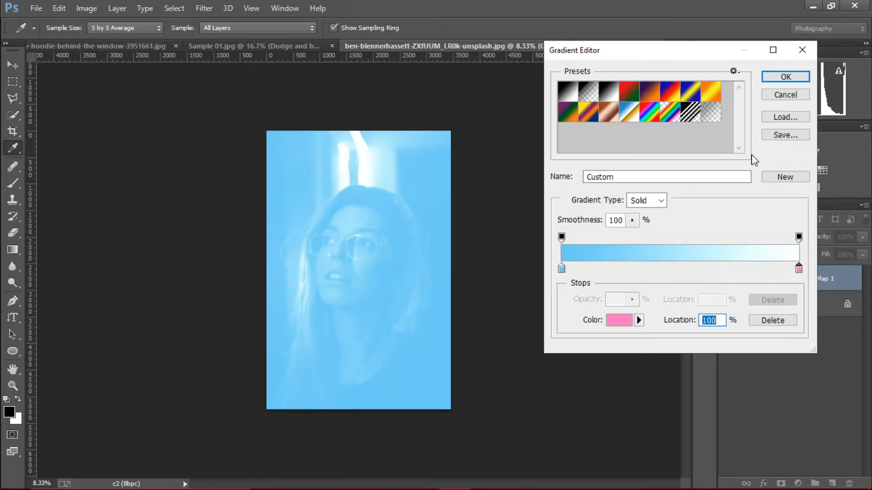
- Remove the leftover white stop to get a blue-to-pink gradient, and set the Gradient Map's blend mode to Soft Light
{"action": "left_click_drag", "start_coordinate": [798, 269], "coordinate": [767, 269]}
{"action": "left_click", "coordinate": [773, 320]}
{"action": "left_click", "coordinate": [789, 95]}
{"action": "left_click", "coordinate": [791, 237]}
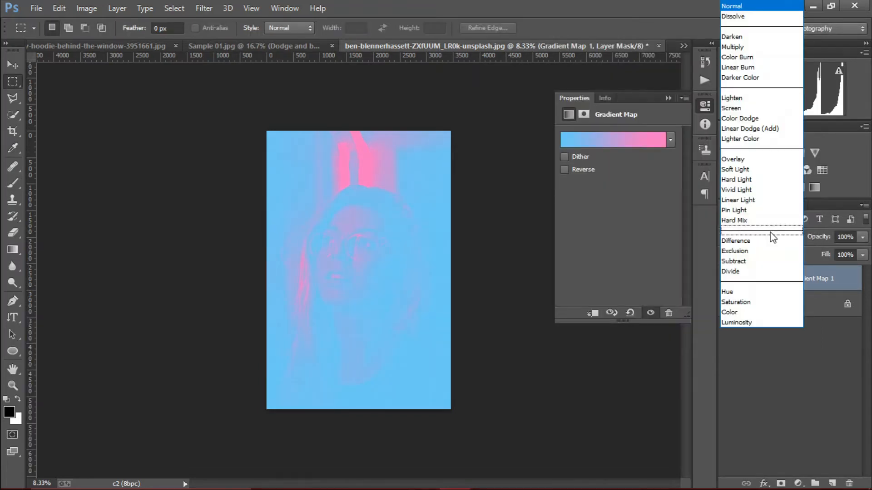
{"action": "left_click", "coordinate": [752, 172]}
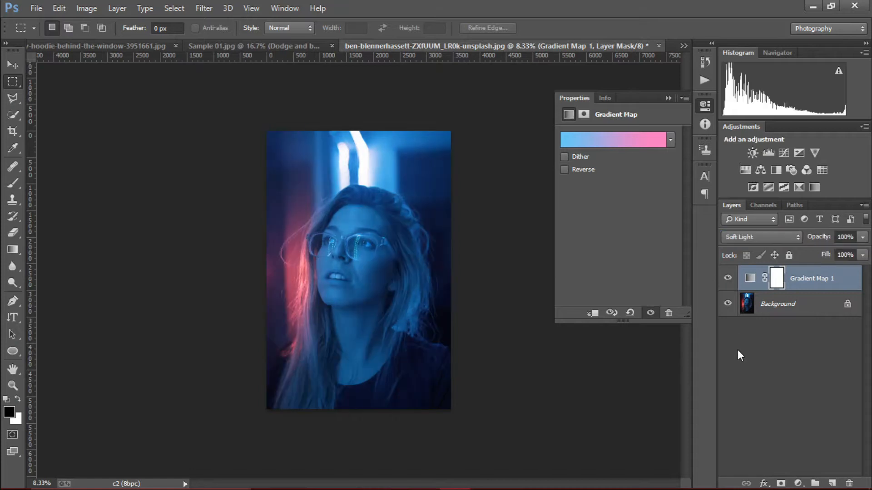
{"action": "left_click", "coordinate": [771, 426]}
{"action": "left_click", "coordinate": [799, 484]}
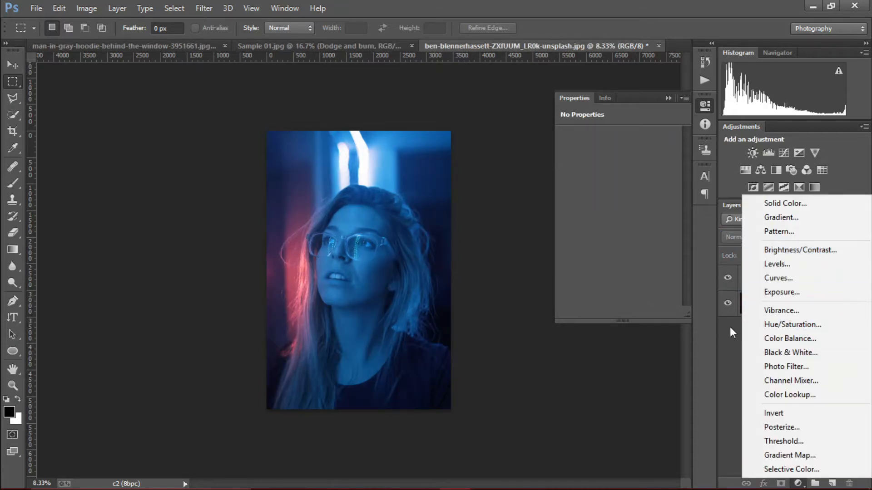
{"action": "left_click", "coordinate": [725, 340]}
- Select the Background layer and set the foreground color to a vivid pink
{"action": "left_click", "coordinate": [787, 301]}
{"action": "left_click", "coordinate": [8, 411]}
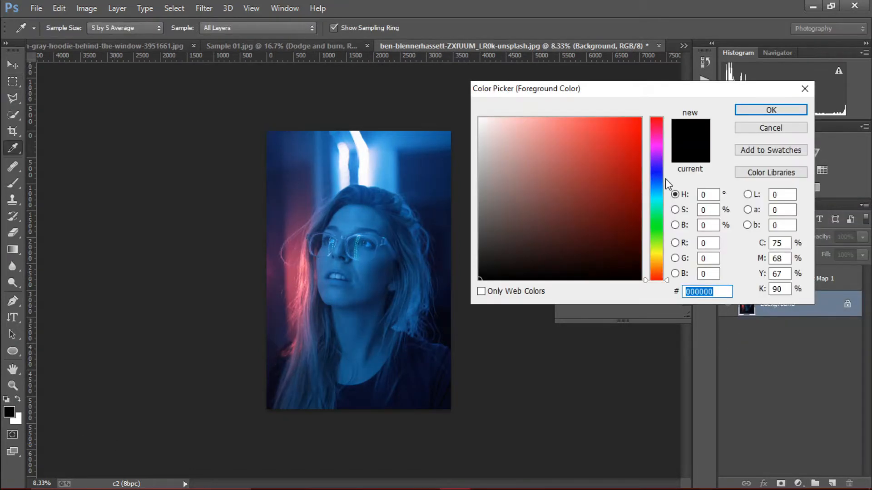
{"action": "left_click_drag", "start_coordinate": [664, 156], "coordinate": [658, 137]}
{"action": "left_click", "coordinate": [613, 117]}
{"action": "left_click", "coordinate": [771, 110]}
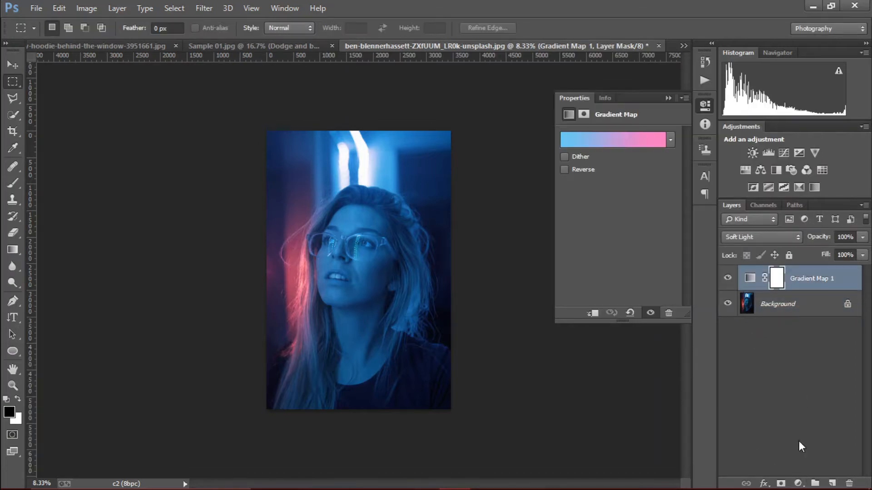
- Add a linear pink-to-transparent Gradient Fill layer at an angle of -153.43° and set its blend mode to Linear Dodge (Add)
{"action": "left_click", "coordinate": [798, 483]}
{"action": "left_click", "coordinate": [805, 217]}
{"action": "left_click_drag", "start_coordinate": [555, 166], "coordinate": [545, 171]}
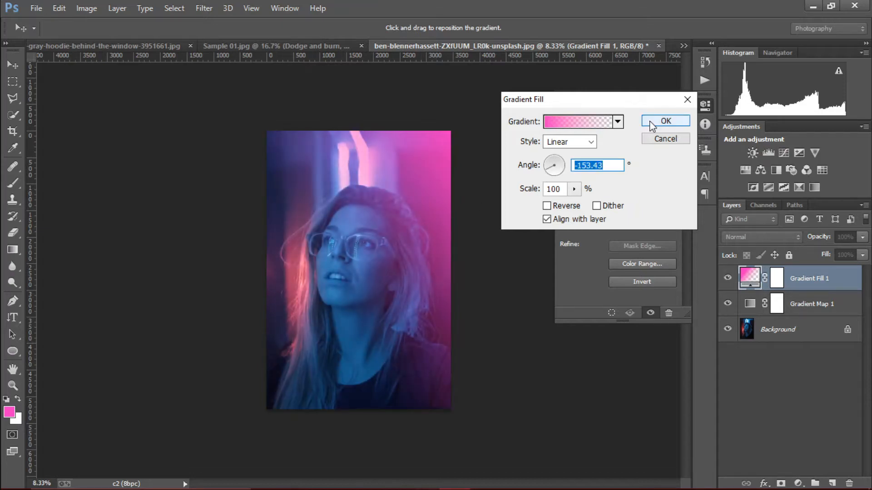
{"action": "left_click", "coordinate": [666, 120]}
{"action": "left_click", "coordinate": [761, 236]}
{"action": "left_click", "coordinate": [745, 130]}
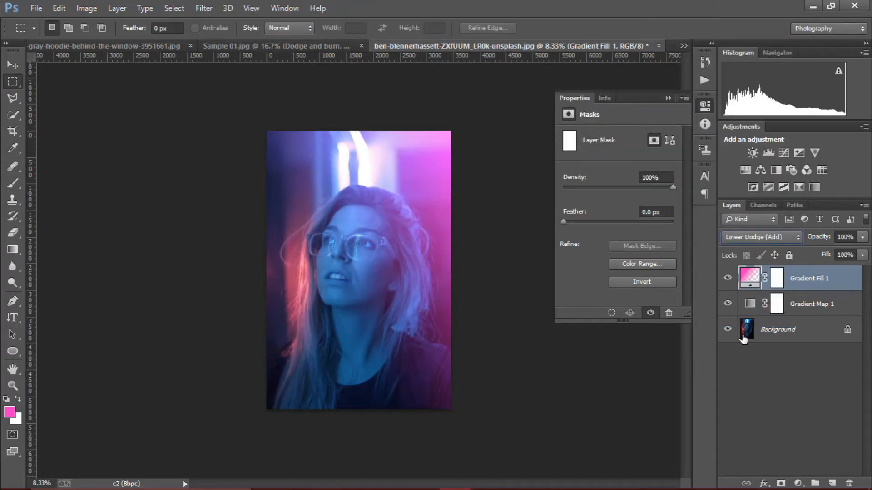
{"action": "left_click", "coordinate": [798, 484]}
{"action": "left_click", "coordinate": [778, 219]}
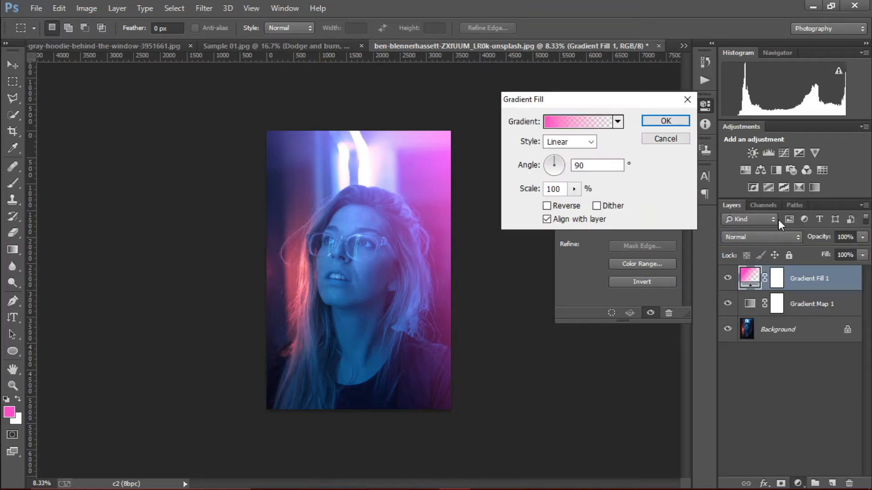
{"action": "left_click", "coordinate": [564, 121]}
{"action": "left_click", "coordinate": [771, 96]}
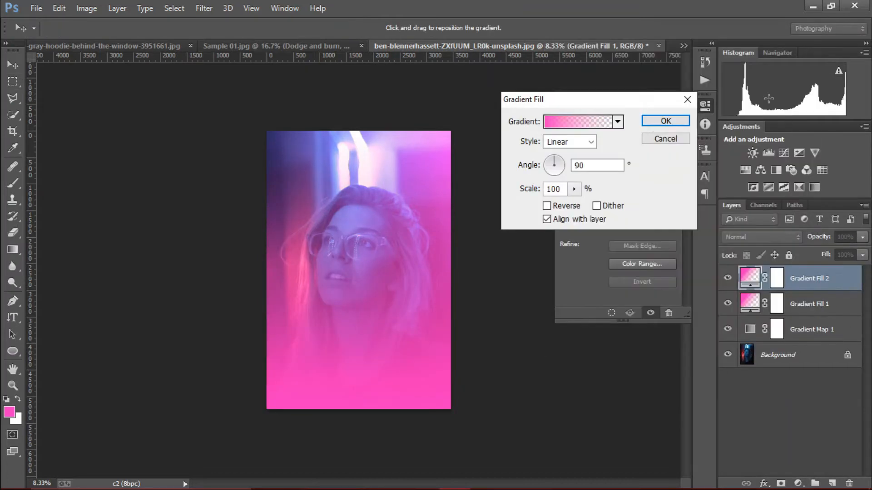
{"action": "left_click", "coordinate": [676, 143]}
- Change the foreground color to cyan (#30d6ff)
{"action": "left_click", "coordinate": [10, 412]}
{"action": "left_click", "coordinate": [654, 193]}
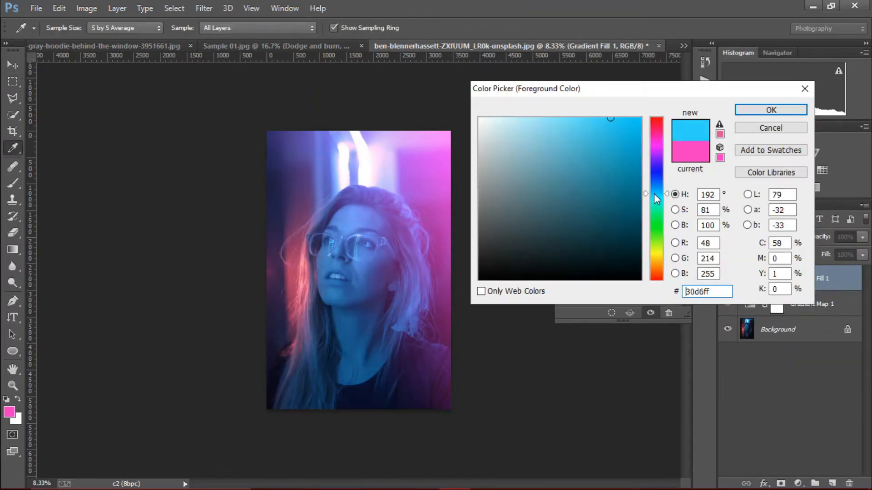
{"action": "left_click", "coordinate": [770, 128]}
- Add a second linear Gradient Fill layer running from cyan to transparent at a 45° angle
{"action": "left_click", "coordinate": [798, 483]}
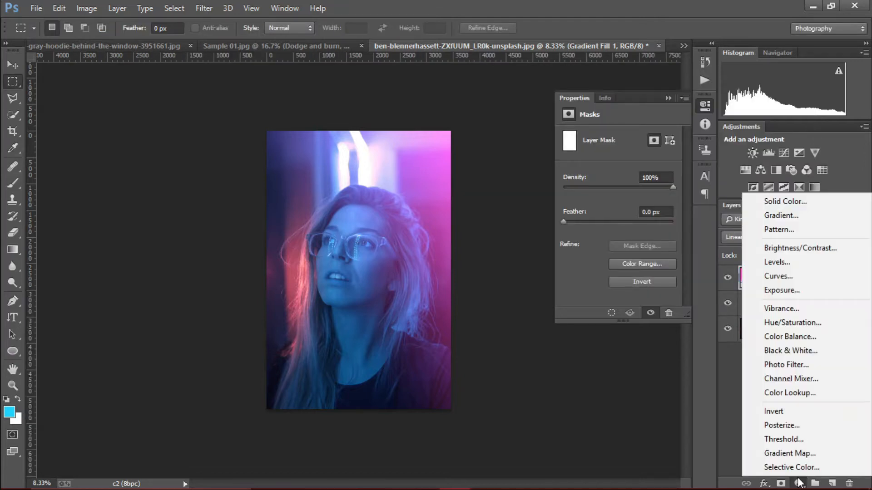
{"action": "left_click", "coordinate": [788, 211]}
{"action": "left_click_drag", "start_coordinate": [567, 162], "coordinate": [562, 156]}
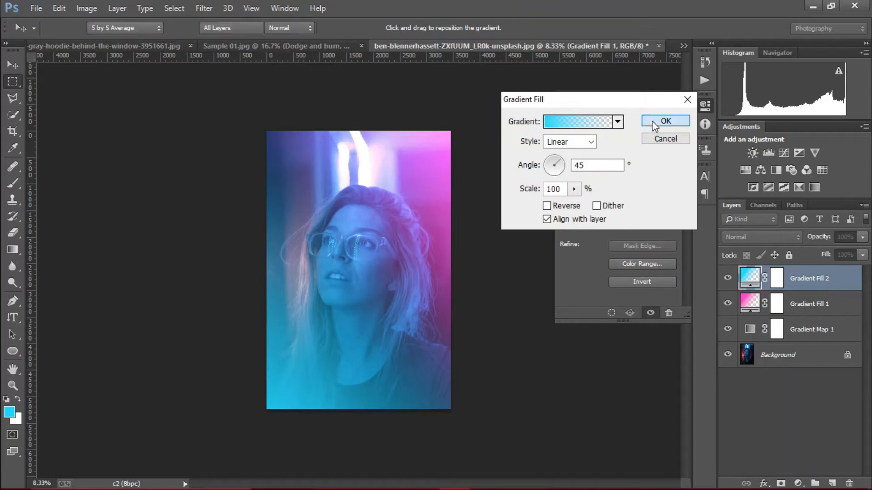
{"action": "left_click", "coordinate": [666, 121]}
- Set the cyan gradient fill layer to Linear Dodge (Add) blending with 45% fill
{"action": "left_click", "coordinate": [753, 237]}
{"action": "left_click", "coordinate": [742, 124]}
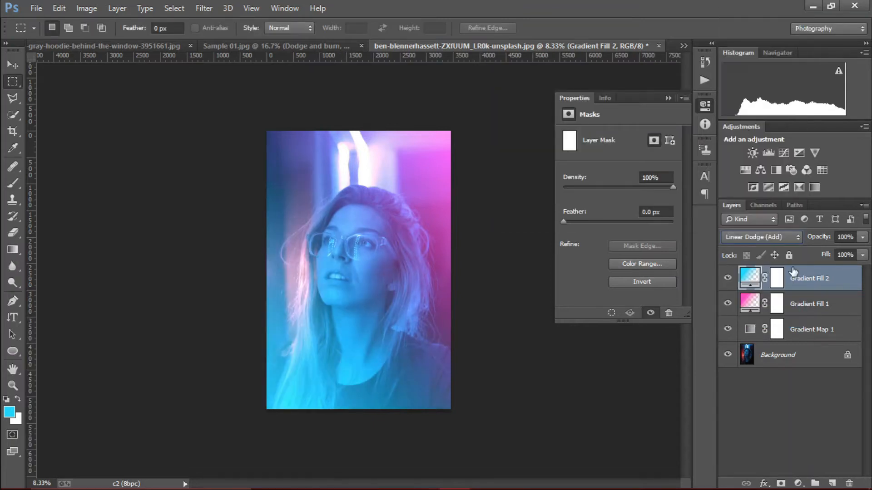
{"action": "left_click_drag", "start_coordinate": [826, 257], "coordinate": [790, 264]}
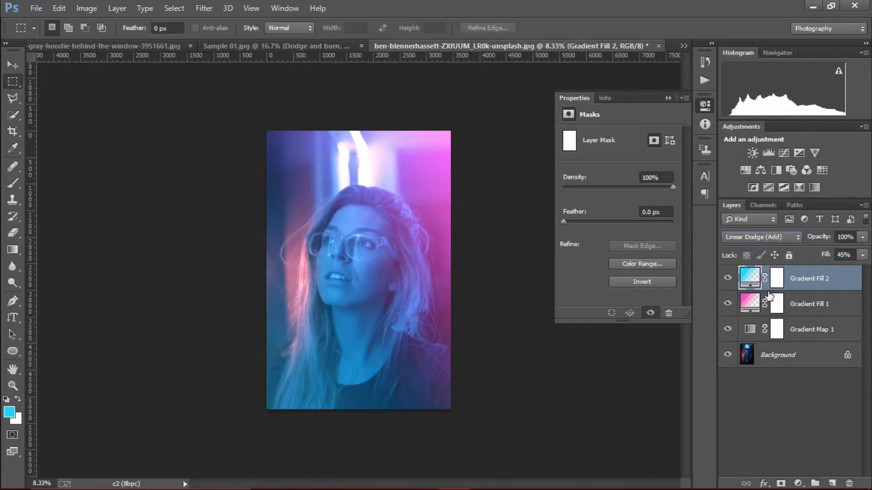
- Add a Curves adjustment layer with a slight S-curve, lowering the shadows and raising the highlights for contrast
{"action": "left_click", "coordinate": [798, 482]}
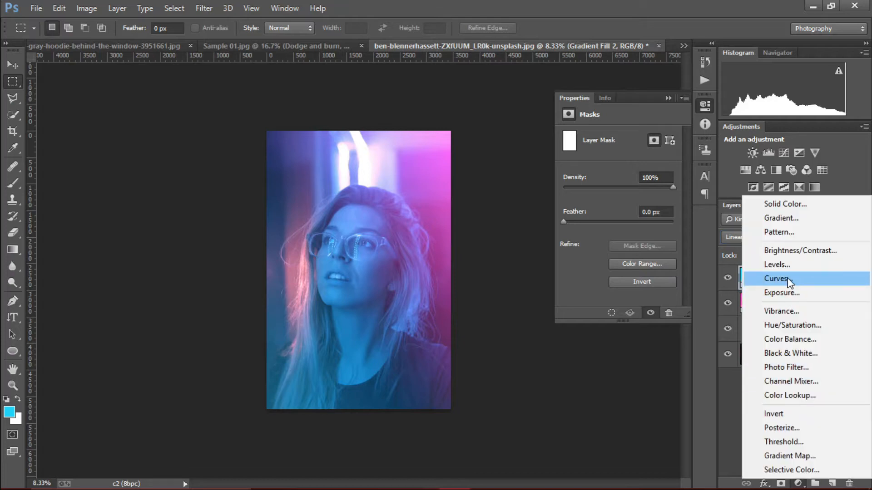
{"action": "left_click", "coordinate": [767, 278]}
{"action": "left_click_drag", "start_coordinate": [608, 230], "coordinate": [608, 239]}
{"action": "left_click_drag", "start_coordinate": [645, 199], "coordinate": [645, 196]}
{"action": "left_click", "coordinate": [669, 98]}
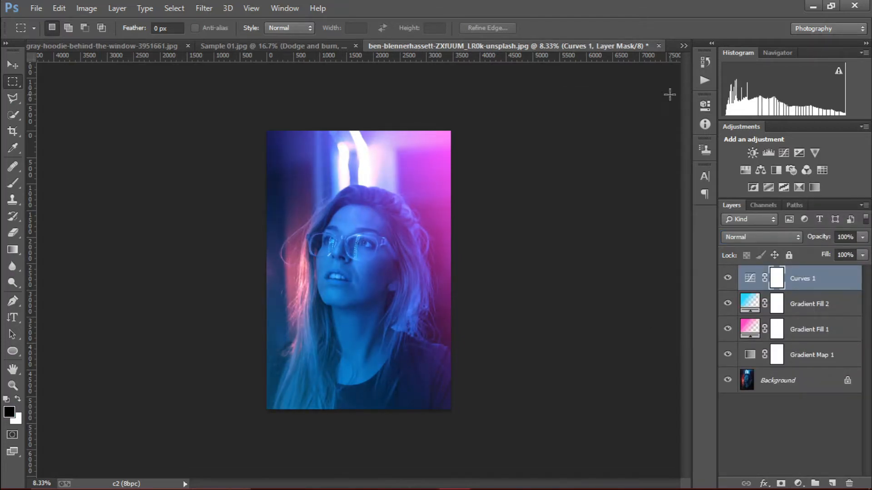
- Group the Curves, gradient fill and Gradient Map layers as "Brandon FX" and toggle the group to compare before and after
{"action": "left_click", "coordinate": [805, 352], "text": "shift"}
{"action": "key", "text": "ctrl+g"}
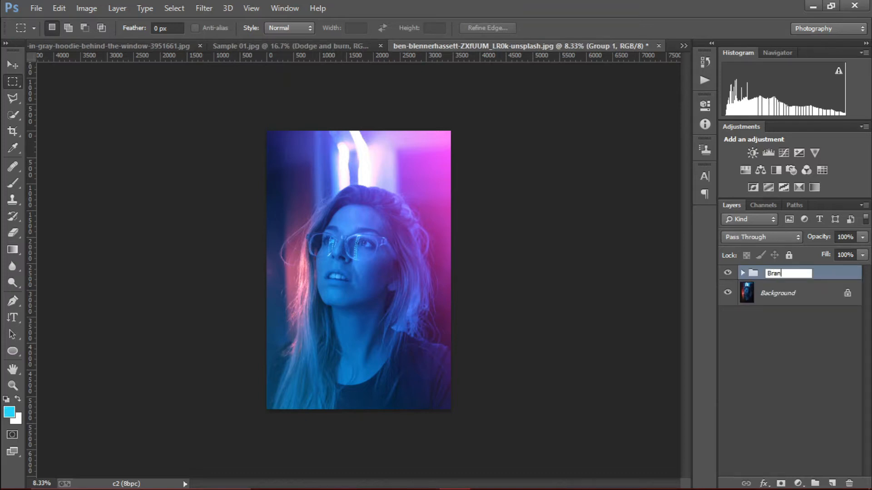
{"action": "left_click", "coordinate": [776, 274]}
{"action": "type", "text": "Brandon FX"}
{"action": "key", "text": "Return"}
{"action": "left_click", "coordinate": [728, 273]}
{"action": "left_click", "coordinate": [728, 273]}
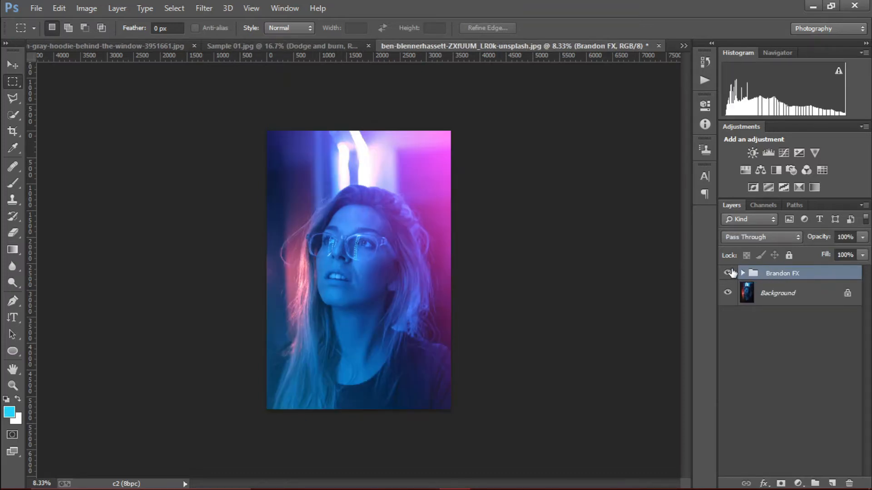
- Toggle the Brandon FX group's visibility and open lying-woman-inside-dark-room-2204724.jpg from the Samples folder as a tabbed document
{"action": "left_click", "coordinate": [728, 273]}
{"action": "left_click", "coordinate": [728, 273]}
{"action": "left_click", "coordinate": [36, 8]}
{"action": "left_click", "coordinate": [48, 31]}
{"action": "left_click_drag", "start_coordinate": [410, 85], "coordinate": [411, 146]}
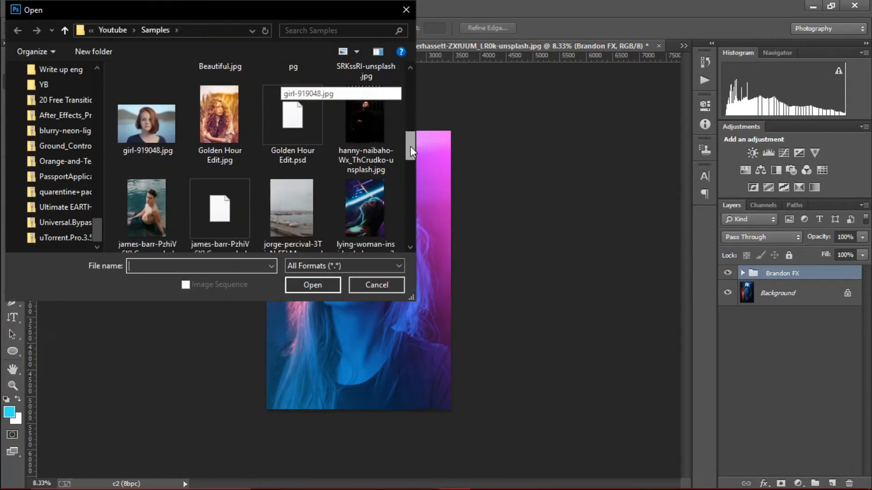
{"action": "double_click", "coordinate": [366, 203]}
{"action": "left_click_drag", "start_coordinate": [136, 62], "coordinate": [640, 46]}
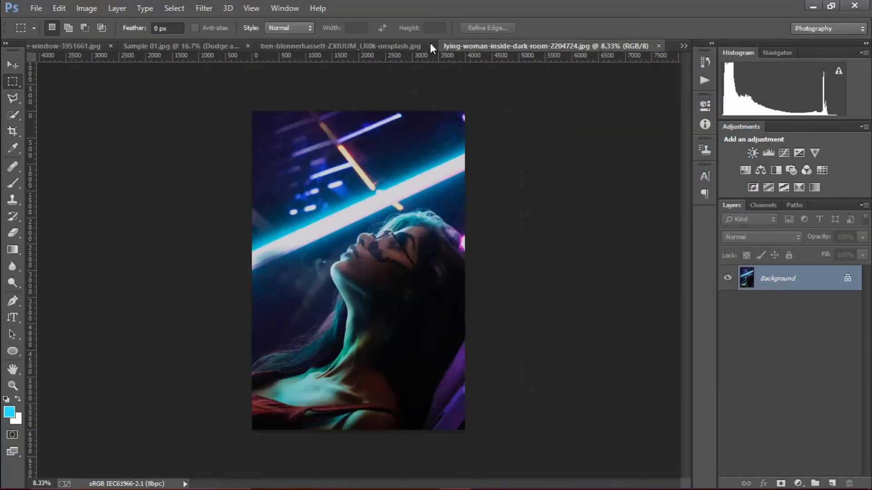
- Copy the Brandon FX group from the edited portrait onto the lying-woman photo and return to the lying-woman document
{"action": "left_click", "coordinate": [248, 46]}
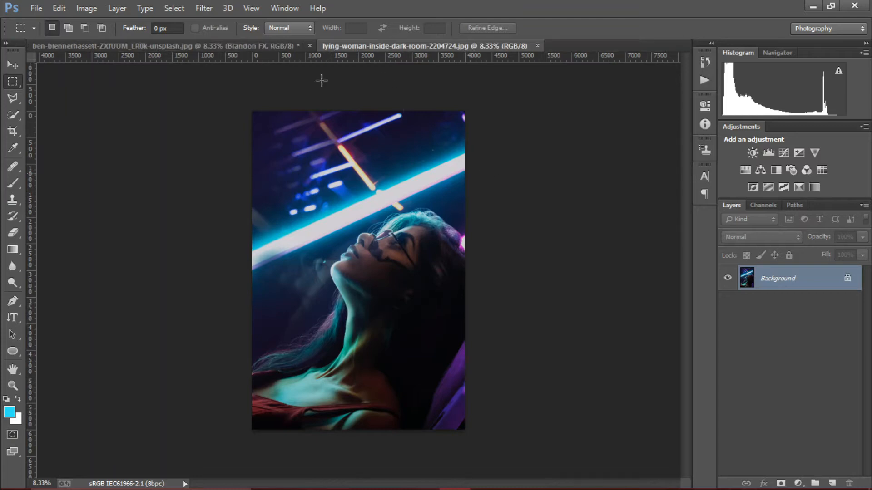
{"action": "left_click_drag", "start_coordinate": [268, 46], "coordinate": [280, 63]}
{"action": "left_click_drag", "start_coordinate": [799, 274], "coordinate": [522, 235]}
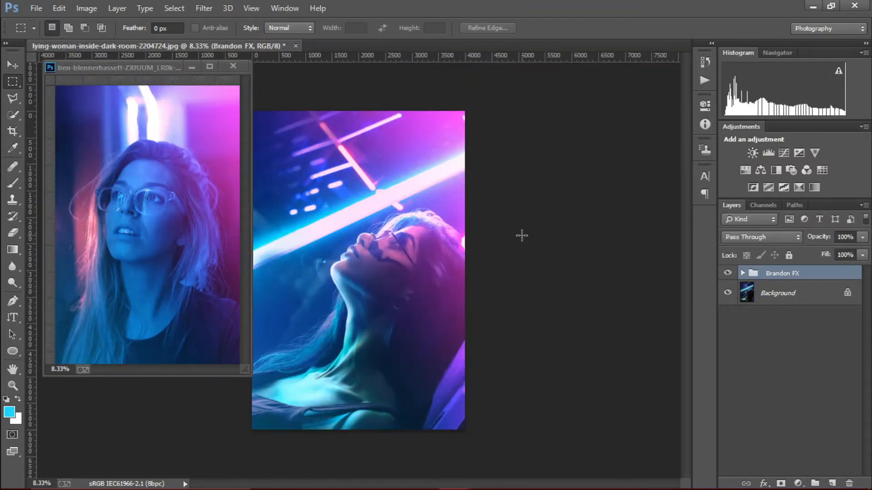
{"action": "left_click_drag", "start_coordinate": [166, 68], "coordinate": [425, 48]}
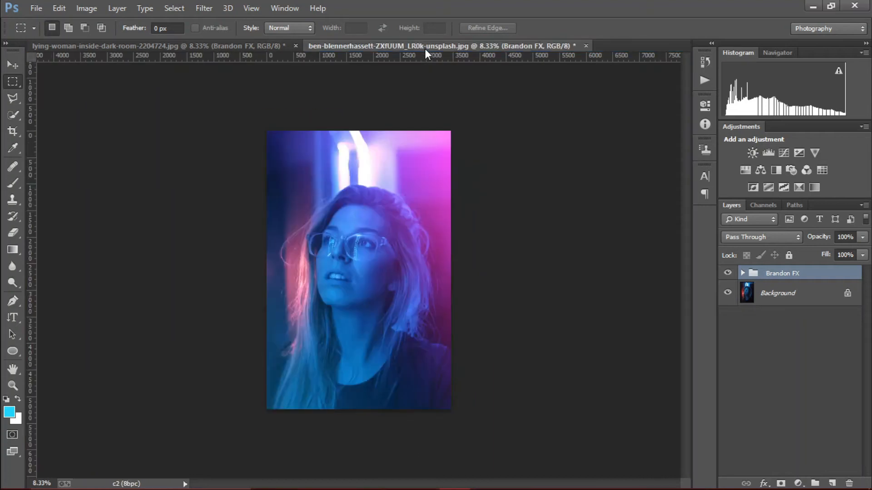
{"action": "left_click", "coordinate": [188, 45]}
- Toggle the Brandon FX group on the lying-woman photo to compare before and after, and inspect the group
{"action": "left_click", "coordinate": [726, 273]}
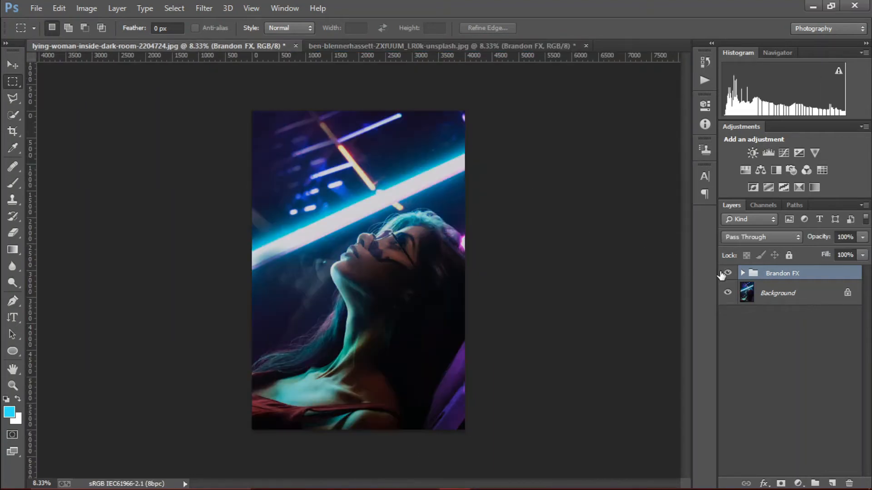
{"action": "left_click", "coordinate": [727, 273]}
{"action": "left_click", "coordinate": [727, 273]}
{"action": "left_click", "coordinate": [726, 274]}
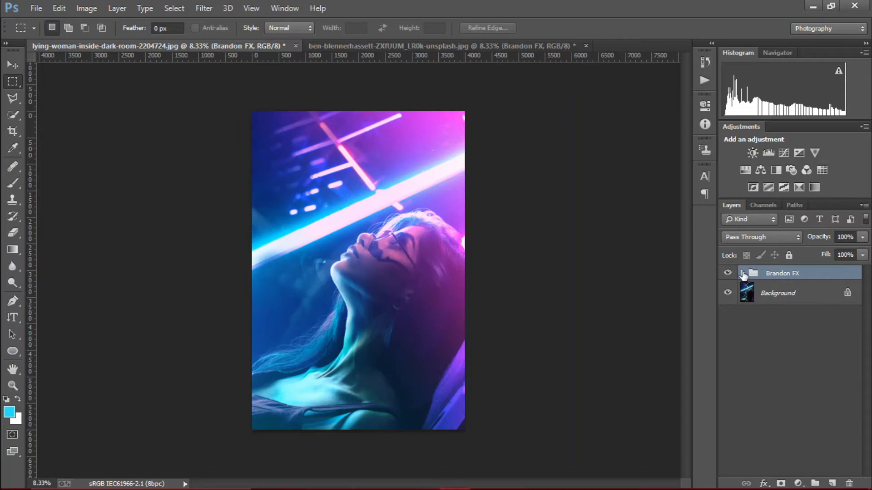
{"action": "left_click", "coordinate": [743, 274]}
{"action": "left_click", "coordinate": [743, 274]}
{"action": "left_click", "coordinate": [759, 352]}
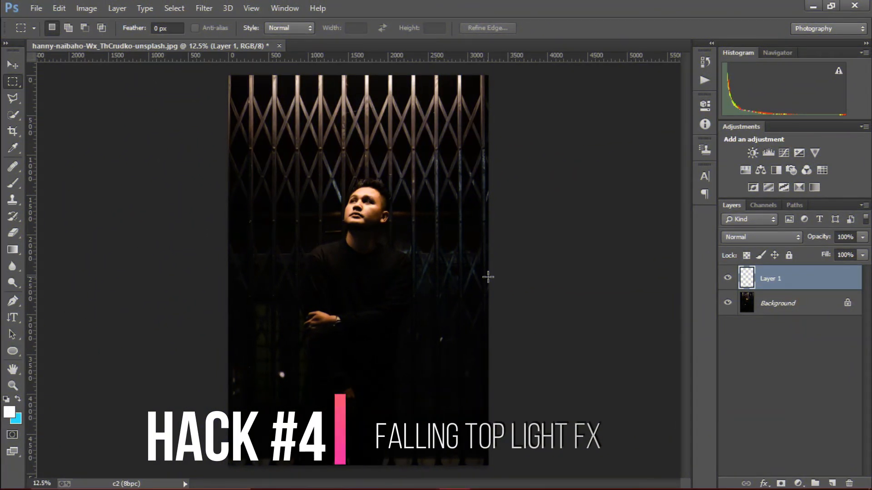
- Fill Layer 1 with white and transform it into a light beam that narrows towards the top of the photo
{"action": "key", "text": "alt+BackSpace"}
{"action": "key", "text": "v"}
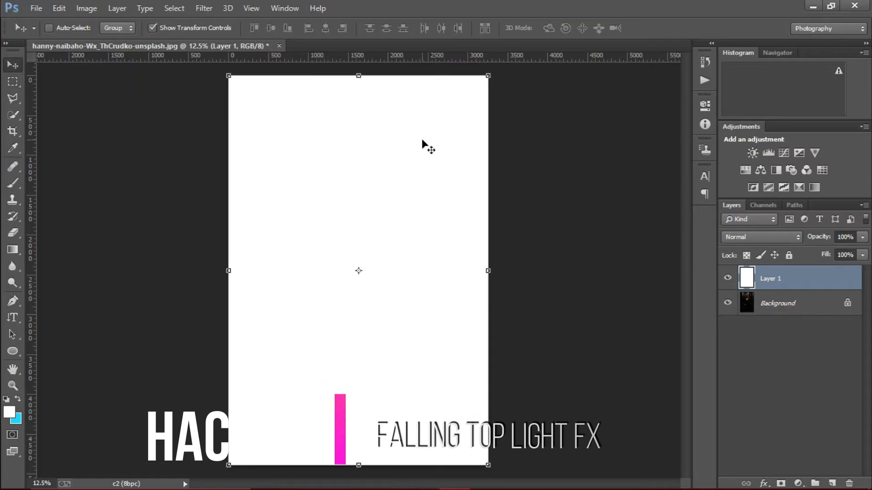
{"action": "key", "text": "ctrl+t"}
{"action": "left_click_drag", "start_coordinate": [229, 76], "coordinate": [304, 75]}
{"action": "left_click_drag", "start_coordinate": [488, 75], "coordinate": [404, 78]}
{"action": "left_click", "coordinate": [575, 27]}
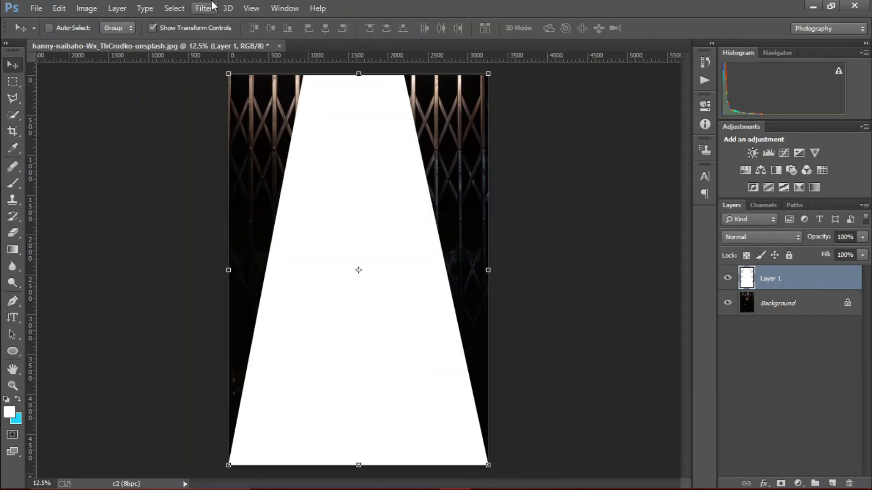
- Soften the white beam's edges with a Gaussian Blur of 89.2 pixels
{"action": "left_click", "coordinate": [211, 7]}
{"action": "left_click", "coordinate": [409, 244]}
{"action": "left_click_drag", "start_coordinate": [598, 264], "coordinate": [618, 266]}
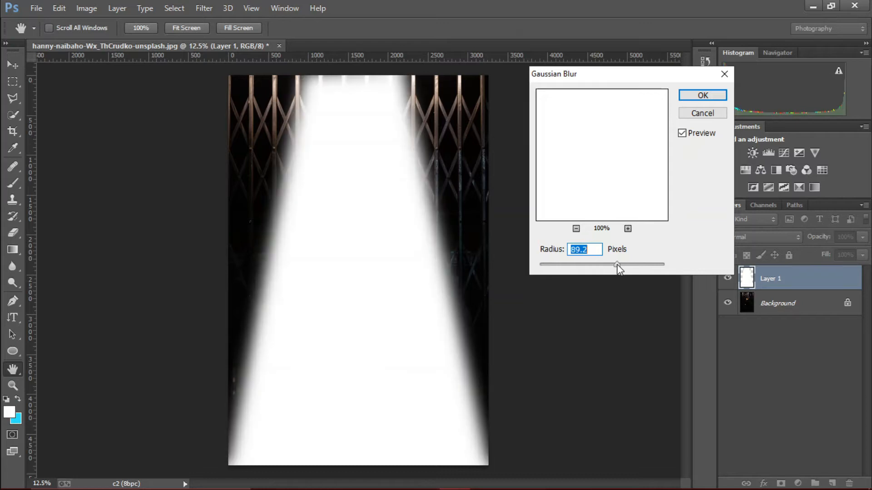
{"action": "left_click", "coordinate": [703, 95]}
- Set the beam layer to Screen blending with 62% opacity and 32% fill
{"action": "key", "text": "v"}
{"action": "left_click", "coordinate": [761, 237]}
{"action": "left_click", "coordinate": [736, 132]}
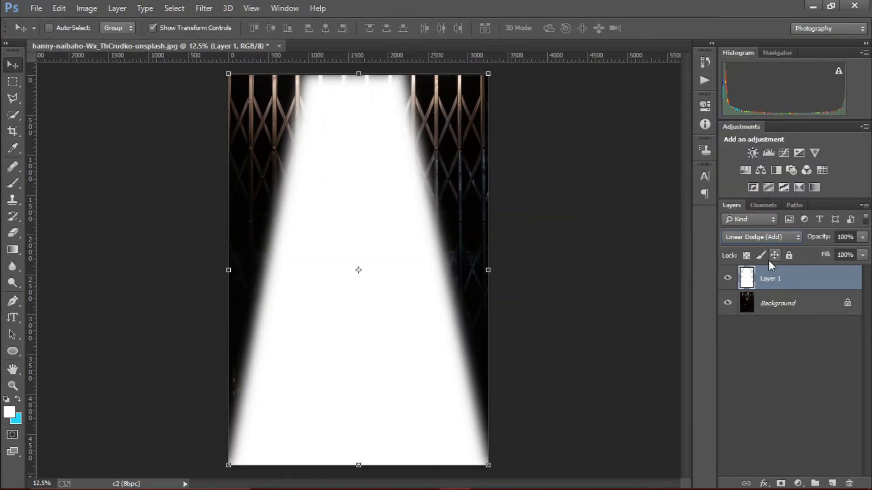
{"action": "left_click_drag", "start_coordinate": [831, 257], "coordinate": [802, 252]}
{"action": "left_click", "coordinate": [776, 238]}
{"action": "left_click", "coordinate": [742, 106]}
{"action": "left_click", "coordinate": [849, 377]}
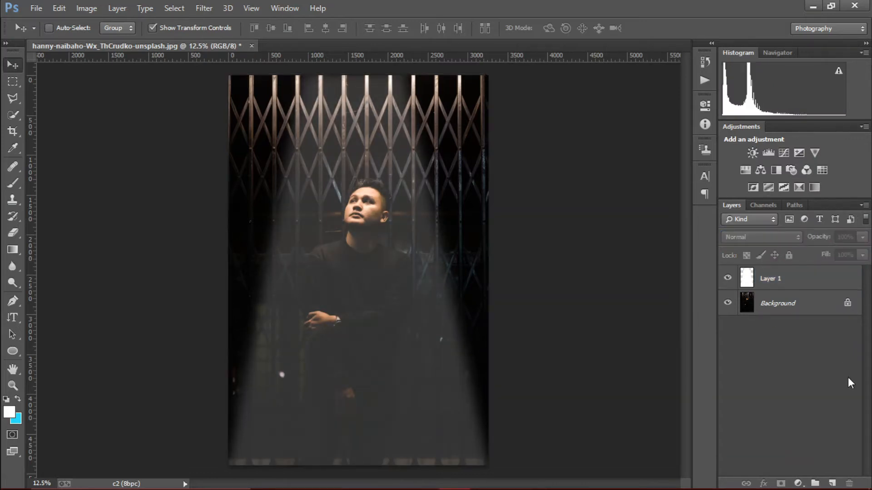
- Add a layer mask to Layer 1 and fade both sides of the beam with black-to-transparent linear gradients
{"action": "left_click", "coordinate": [816, 281]}
{"action": "left_click", "coordinate": [781, 484]}
{"action": "left_click", "coordinate": [13, 250]}
{"action": "left_click_drag", "start_coordinate": [568, 206], "coordinate": [385, 213]}
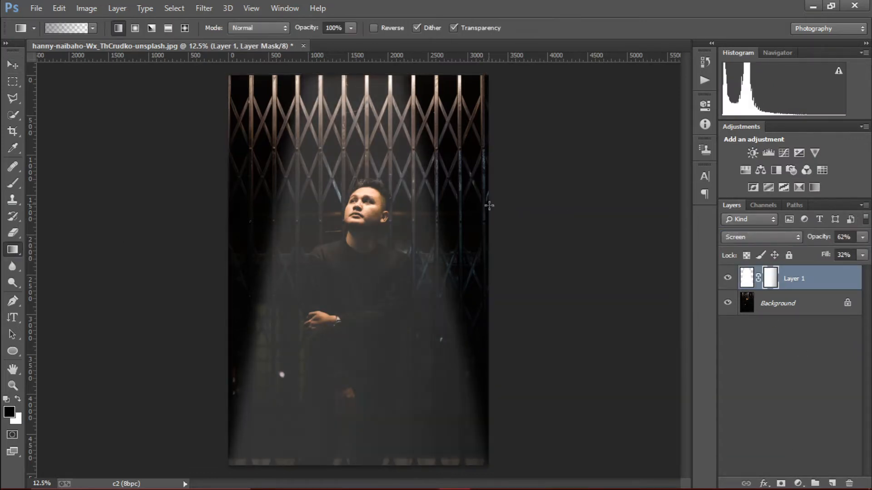
{"action": "left_click_drag", "start_coordinate": [488, 205], "coordinate": [321, 253]}
{"action": "key", "text": "ctrl+z"}
{"action": "left_click_drag", "start_coordinate": [200, 241], "coordinate": [348, 218]}
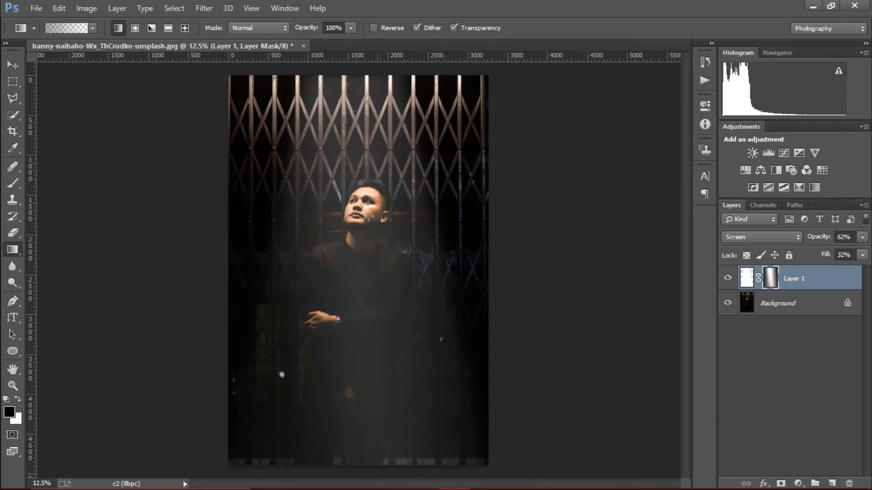
{"action": "key", "text": "v"}
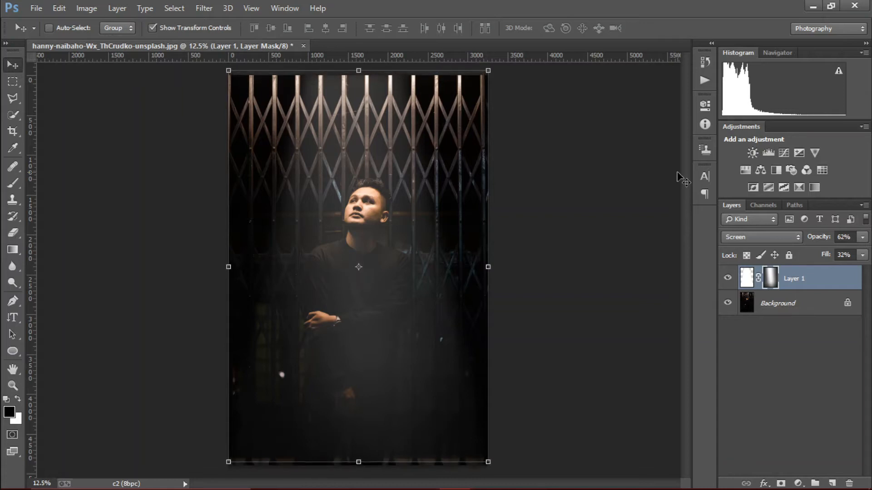
- Brush black along the lower edge of Layer 1's mask and paint some of the light back in with white
{"action": "left_click", "coordinate": [760, 332]}
{"action": "left_click", "coordinate": [12, 183]}
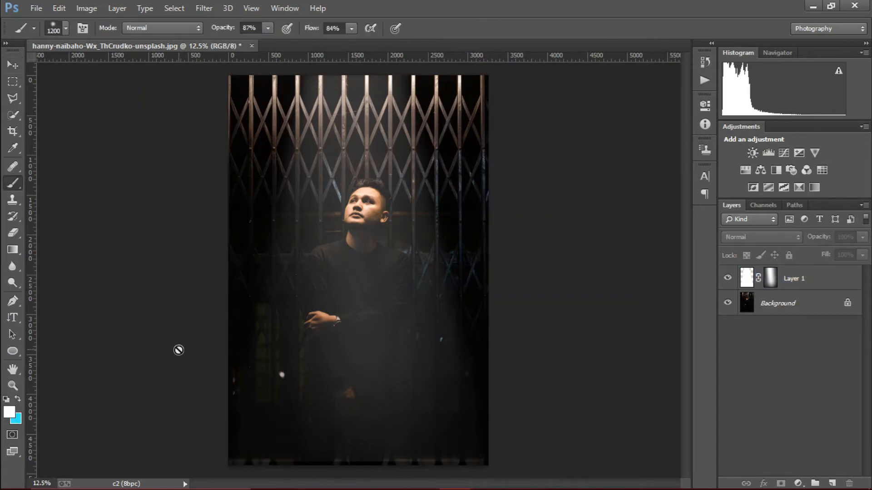
{"action": "left_click", "coordinate": [769, 280]}
{"action": "mouse_move", "coordinate": [220, 450]}
{"action": "left_mouse_down"}
{"action": "mouse_move", "coordinate": [352, 468]}
{"action": "mouse_move", "coordinate": [476, 467]}
{"action": "left_mouse_up"}
{"action": "key", "text": "x"}
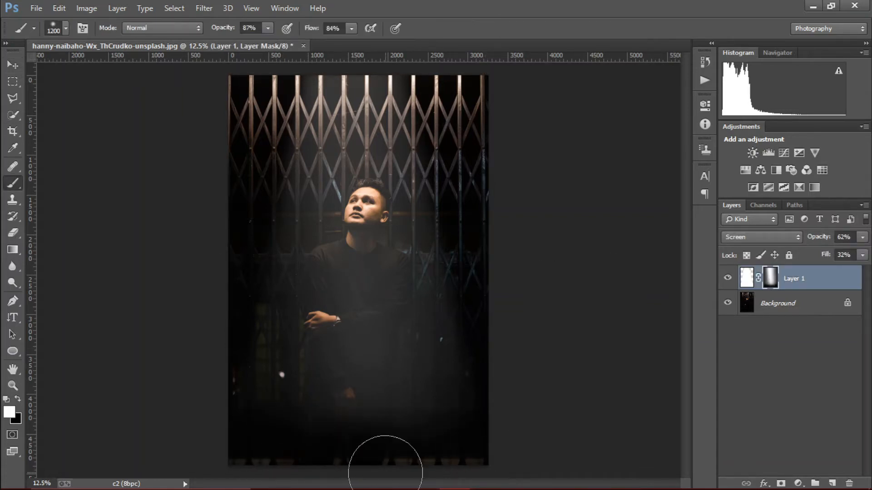
{"action": "mouse_move", "coordinate": [383, 464]}
{"action": "left_mouse_down"}
{"action": "mouse_move", "coordinate": [391, 398]}
{"action": "mouse_move", "coordinate": [468, 454]}
{"action": "mouse_move", "coordinate": [444, 413]}
{"action": "left_mouse_up"}
- Even out the lower part of the beam with a long diagonal gradient on Layer 1's mask
{"action": "left_click", "coordinate": [13, 249]}
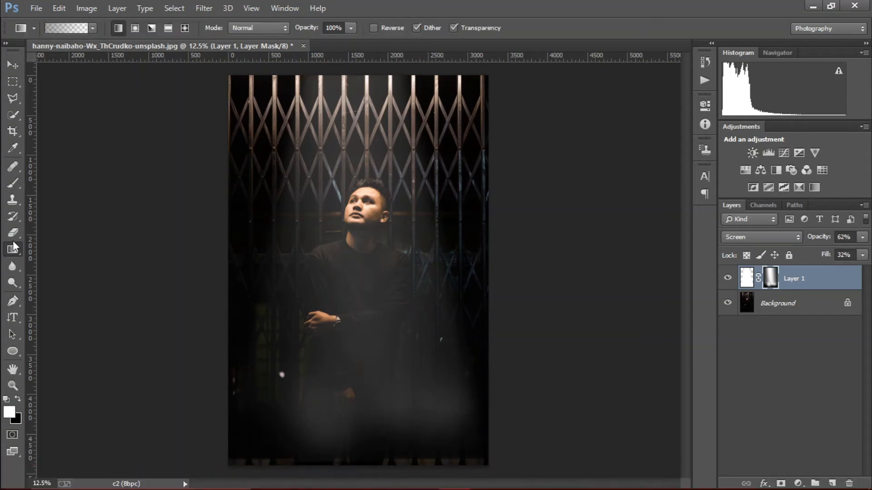
{"action": "left_click_drag", "start_coordinate": [347, 464], "coordinate": [308, 370]}
{"action": "key", "text": "ctrl+z"}
{"action": "left_click_drag", "start_coordinate": [252, 459], "coordinate": [393, 104]}
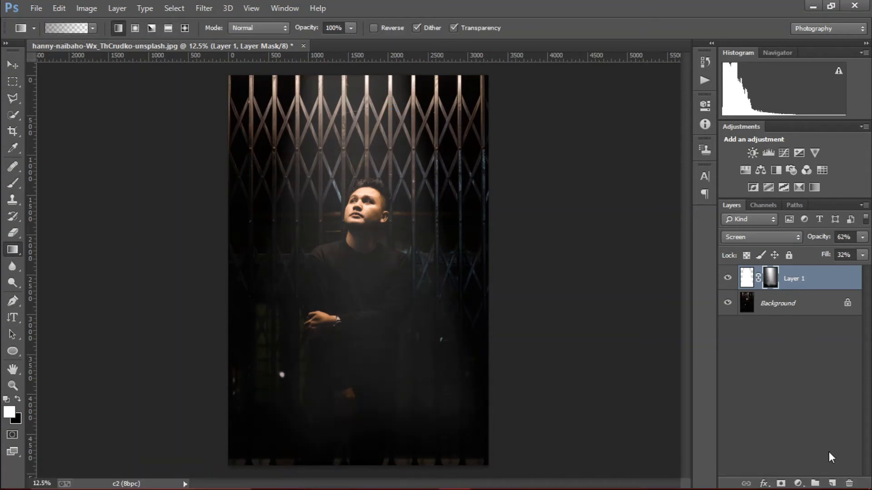
{"action": "left_click", "coordinate": [832, 483]}
{"action": "left_click", "coordinate": [763, 237]}
{"action": "left_click", "coordinate": [774, 395]}
{"action": "left_click", "coordinate": [794, 357]}
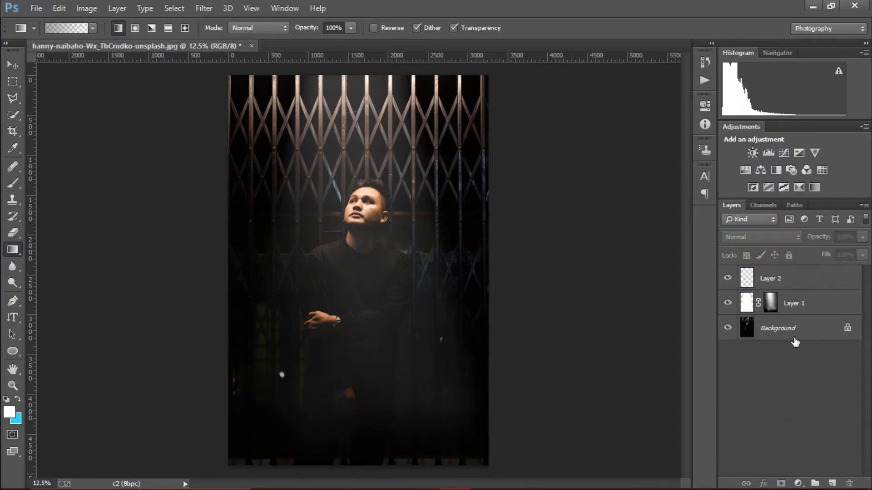
{"action": "key", "text": "ctrl+z"}
- Create a new layer named "Glow" in Color Dodge mode, filled with the Color-Dodge-neutral black
{"action": "left_click", "coordinate": [116, 8]}
{"action": "mouse_move", "coordinate": [121, 21]}
{"action": "left_click", "coordinate": [340, 23]}
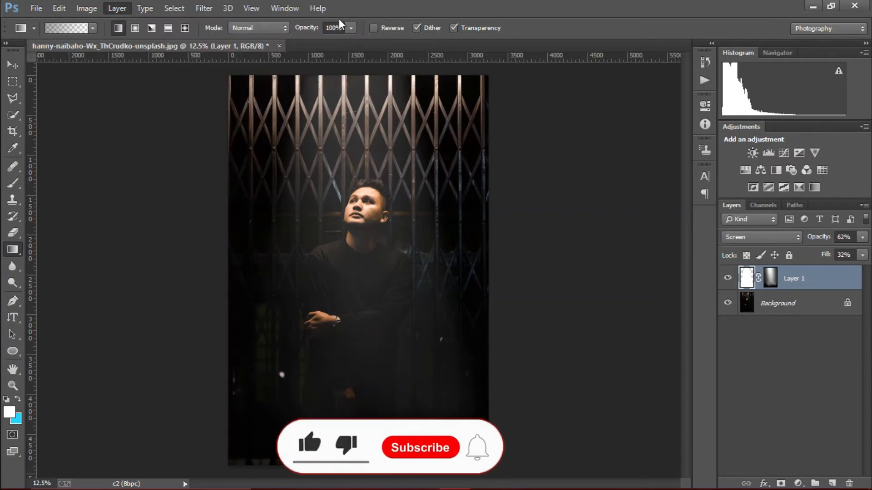
{"action": "left_click", "coordinate": [359, 201]}
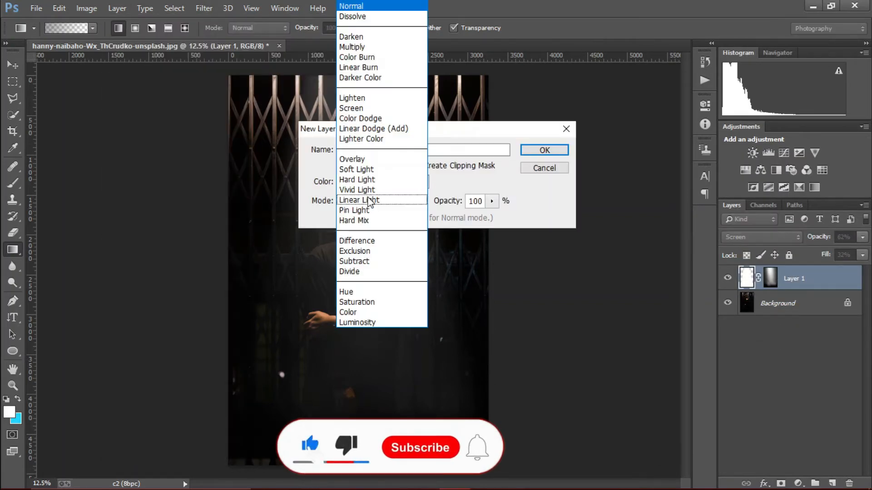
{"action": "left_click", "coordinate": [376, 119]}
{"action": "type", "text": "Glow"}
{"action": "left_click", "coordinate": [340, 218]}
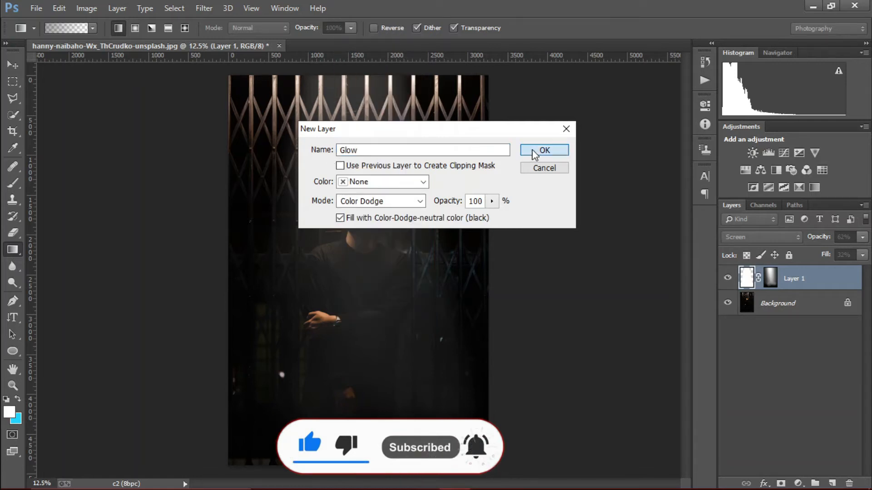
{"action": "left_click", "coordinate": [548, 150]}
- Paint a white glow at the top of the gate on the Glow layer with the brush at 30% opacity
{"action": "key", "text": "b"}
{"action": "left_click", "coordinate": [13, 413]}
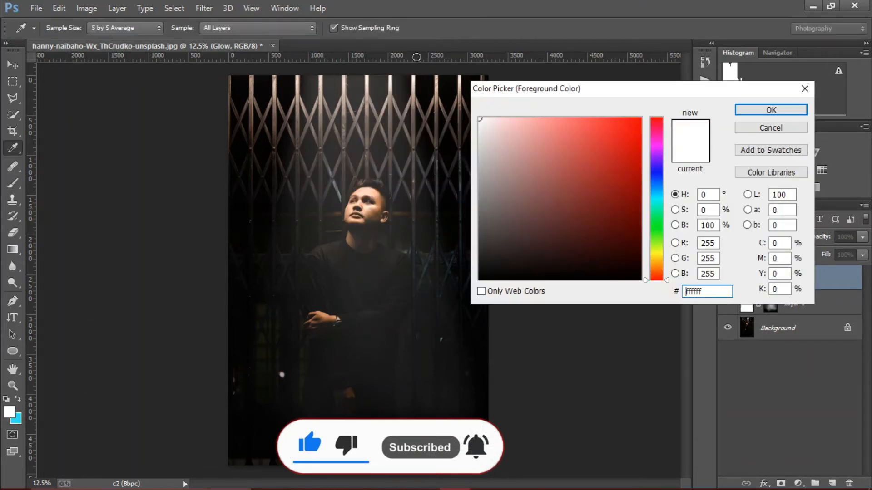
{"action": "left_click", "coordinate": [771, 109]}
{"action": "mouse_move", "coordinate": [350, 84]}
{"action": "left_mouse_down"}
{"action": "mouse_move", "coordinate": [356, 78]}
{"action": "mouse_move", "coordinate": [296, 109]}
{"action": "left_mouse_up"}
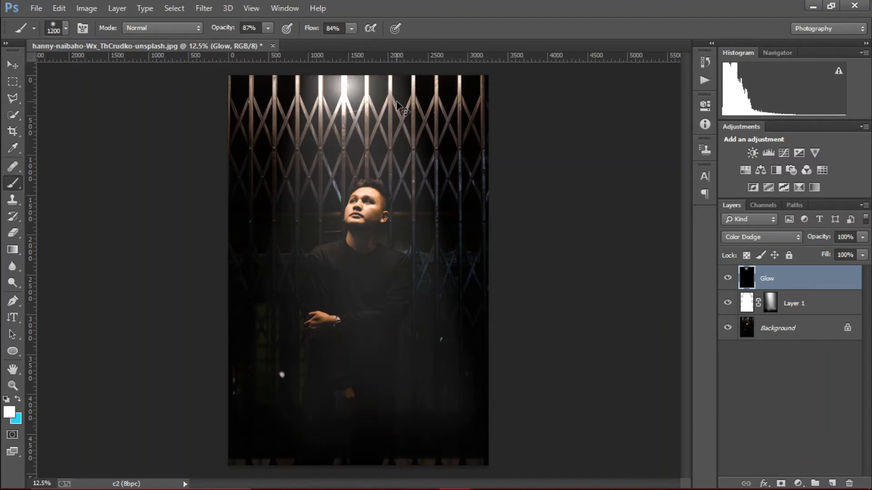
{"action": "key", "text": "ctrl+z"}
{"action": "left_click", "coordinate": [268, 28]}
{"action": "left_click_drag", "start_coordinate": [266, 38], "coordinate": [228, 41]}
{"action": "left_click_drag", "start_coordinate": [346, 88], "coordinate": [387, 86]}
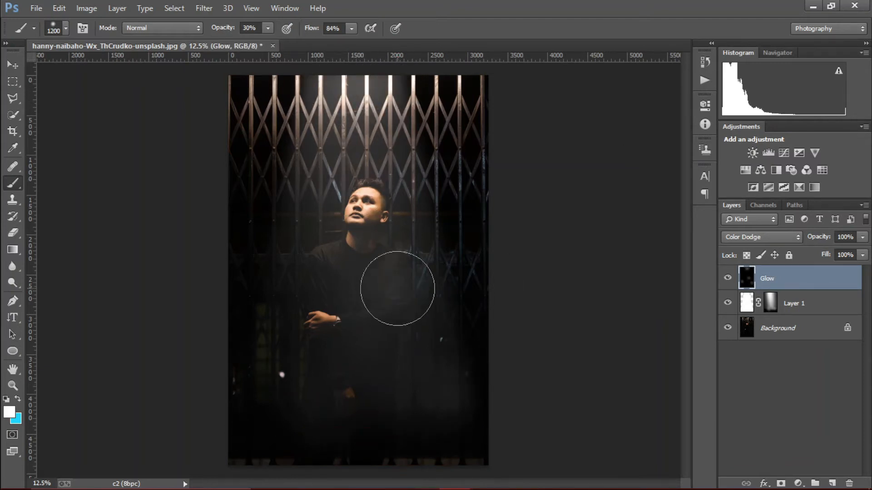
{"action": "key", "text": "ctrl+minus"}
- Group the Glow layer with Layer 1 and toggle the group's visibility to compare before and after
{"action": "left_click", "coordinate": [771, 303]}
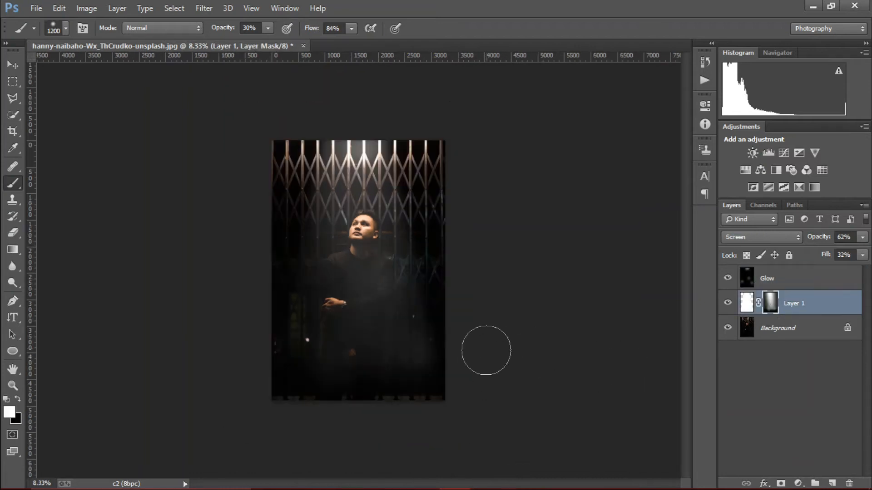
{"action": "left_click", "coordinate": [10, 253]}
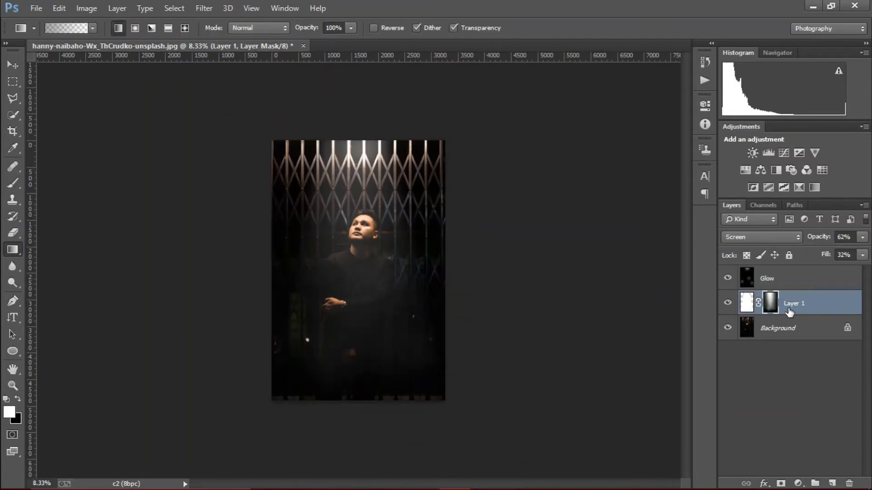
{"action": "left_click", "coordinate": [804, 288], "text": "ctrl"}
{"action": "key", "text": "ctrl+g"}
{"action": "left_click", "coordinate": [729, 274]}
{"action": "left_click", "coordinate": [730, 274]}
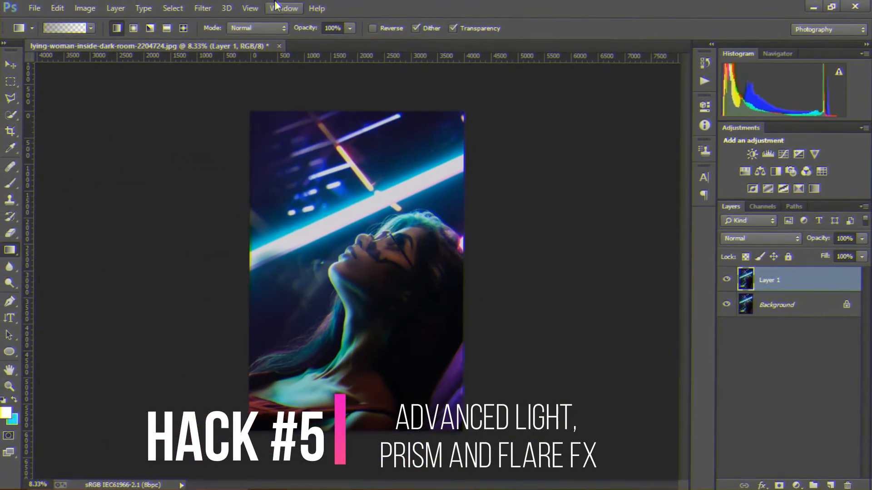
- Freely distort Layer 1 of the lying-woman photo, moving its corners to stretch it into a wide slanted shape
{"action": "left_click", "coordinate": [203, 9]}
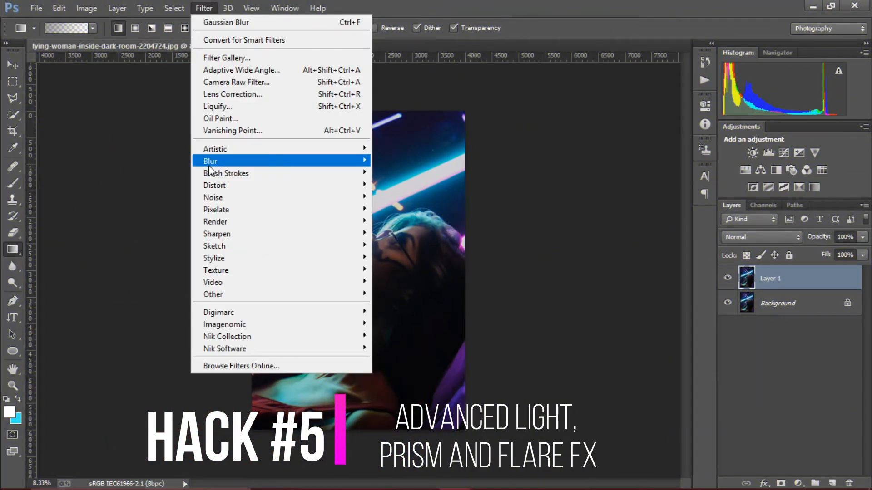
{"action": "left_click", "coordinate": [428, 110]}
{"action": "key", "text": "v"}
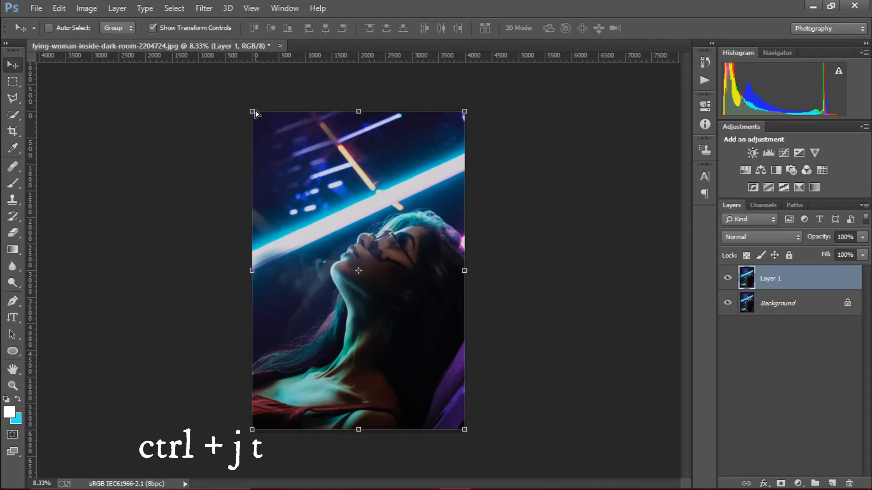
{"action": "left_click_drag", "start_coordinate": [253, 112], "coordinate": [319, 214]}
{"action": "left_click_drag", "start_coordinate": [464, 113], "coordinate": [632, 83]}
{"action": "left_click_drag", "start_coordinate": [253, 429], "coordinate": [87, 436]}
{"action": "left_click_drag", "start_coordinate": [464, 429], "coordinate": [445, 424]}
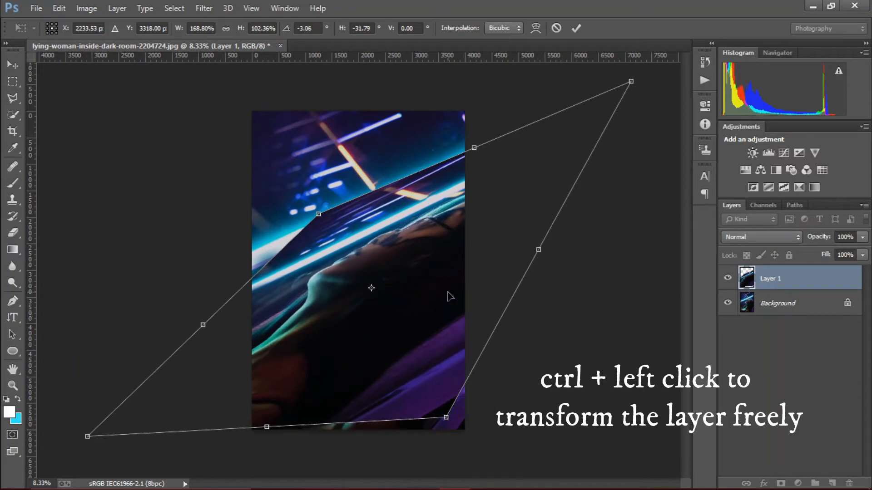
{"action": "left_click", "coordinate": [576, 31]}
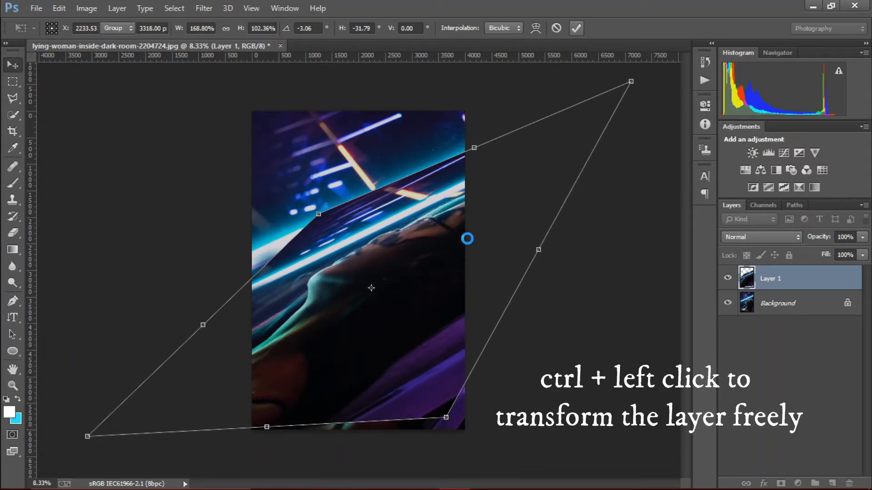
- Apply a Motion Blur at a 23° angle and 1563 pixels distance to the distorted Layer 1
{"action": "left_click", "coordinate": [204, 8]}
{"action": "mouse_move", "coordinate": [272, 161]}
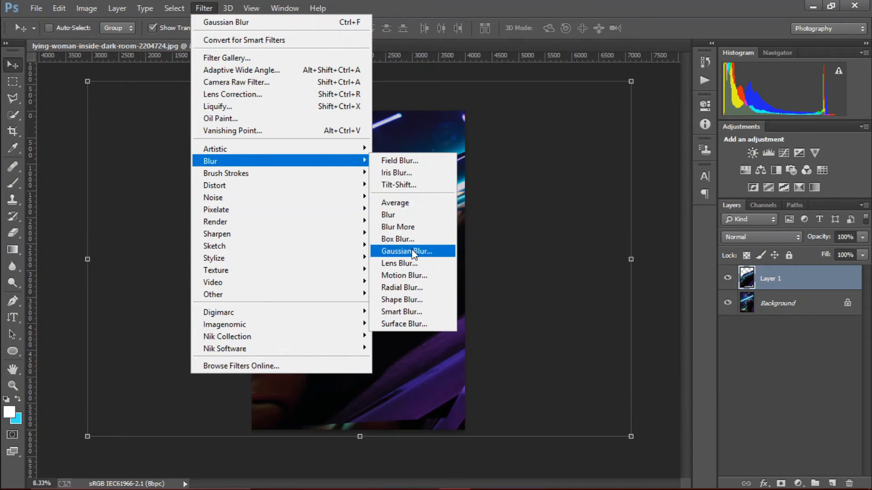
{"action": "left_click", "coordinate": [415, 274]}
{"action": "left_click_drag", "start_coordinate": [591, 234], "coordinate": [601, 233]}
{"action": "left_click_drag", "start_coordinate": [585, 276], "coordinate": [591, 276]}
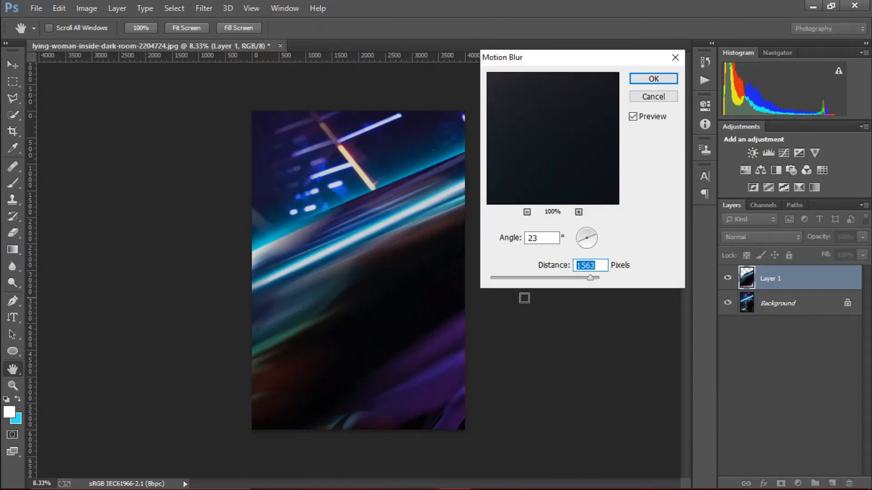
{"action": "left_click", "coordinate": [653, 78]}
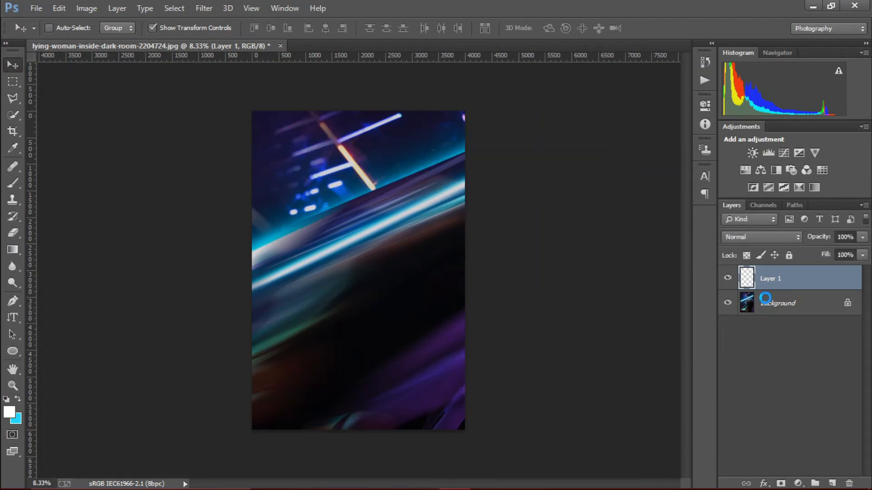
- Set Layer 1's blend mode to Linear Dodge (Add) and toggle its visibility to compare before and after
{"action": "left_click", "coordinate": [754, 237]}
{"action": "left_click", "coordinate": [748, 128]}
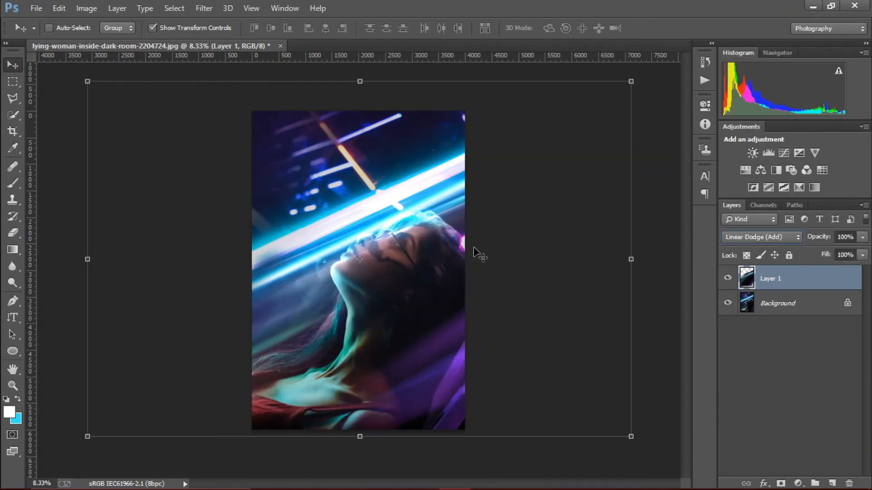
{"action": "left_click", "coordinate": [728, 277]}
{"action": "left_click", "coordinate": [729, 277]}
{"action": "left_click", "coordinate": [728, 277]}
{"action": "left_click", "coordinate": [729, 277]}
- Shrink the light streaks on Layer 1 and reposition them over the lower part of the woman's photo
{"action": "left_click_drag", "start_coordinate": [396, 207], "coordinate": [324, 131]}
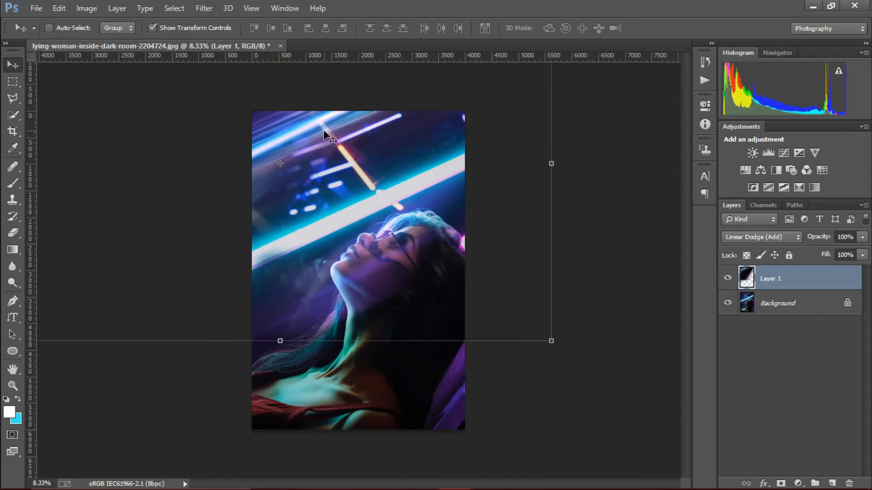
{"action": "left_click_drag", "start_coordinate": [551, 341], "coordinate": [344, 183]}
{"action": "left_click_drag", "start_coordinate": [309, 156], "coordinate": [401, 409]}
{"action": "left_click", "coordinate": [576, 28]}
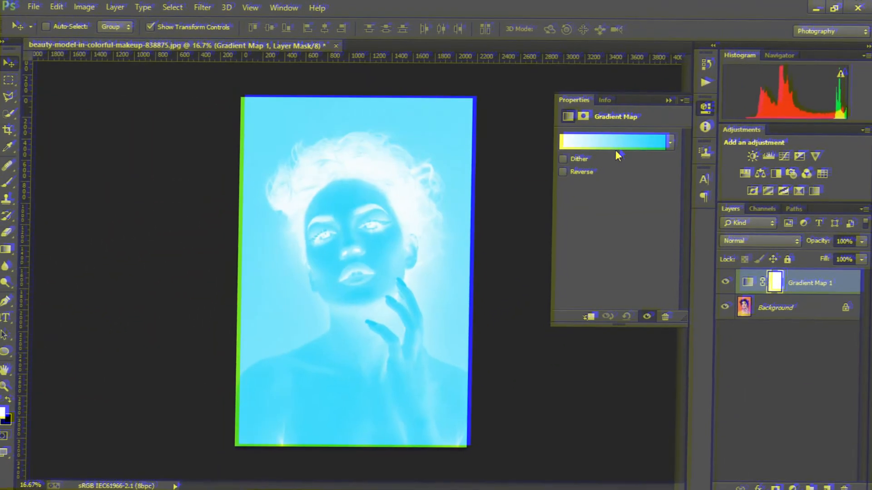
- Set the Gradient Map 1 adjustment on the colorful makeup portrait to the Black, White preset
{"action": "left_click", "coordinate": [615, 144]}
{"action": "left_click", "coordinate": [617, 92]}
{"action": "left_click", "coordinate": [785, 77]}
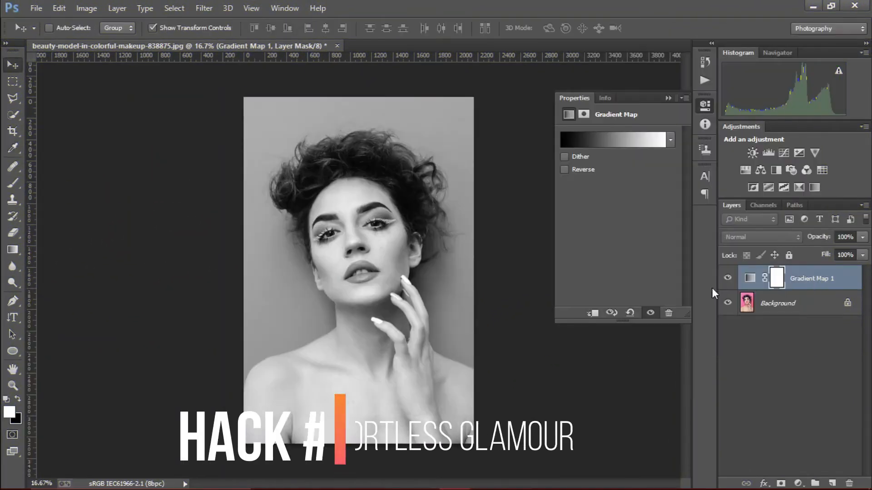
- Add a color stop at 50% of the black-to-white gradient and set its color brightness to 50%
{"action": "left_click", "coordinate": [615, 141]}
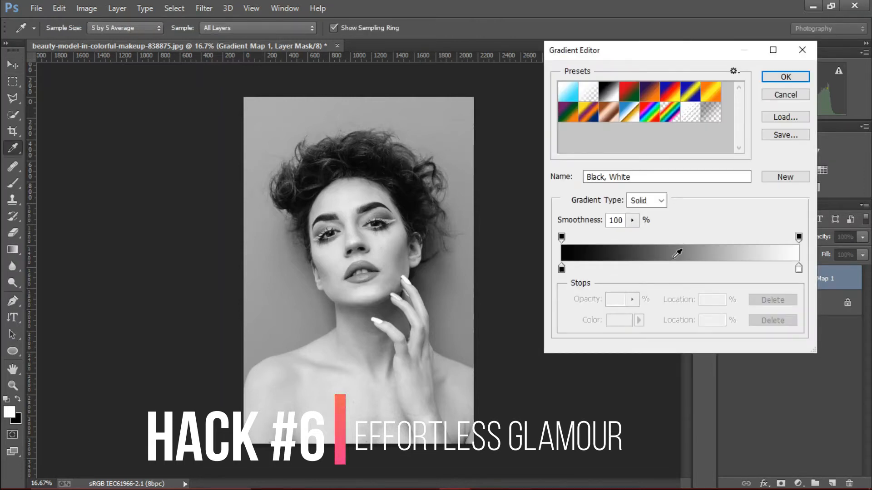
{"action": "left_click", "coordinate": [674, 263]}
{"action": "type", "text": "50"}
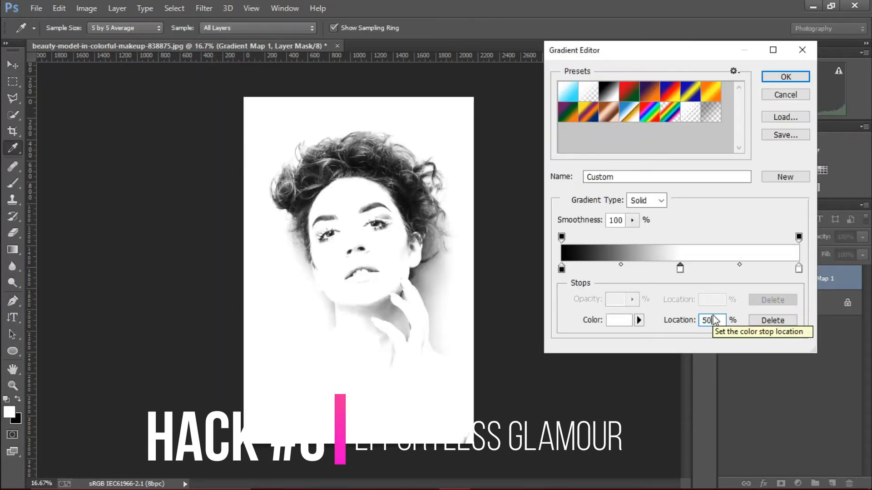
{"action": "left_click", "coordinate": [622, 316]}
{"action": "type", "text": "50"}
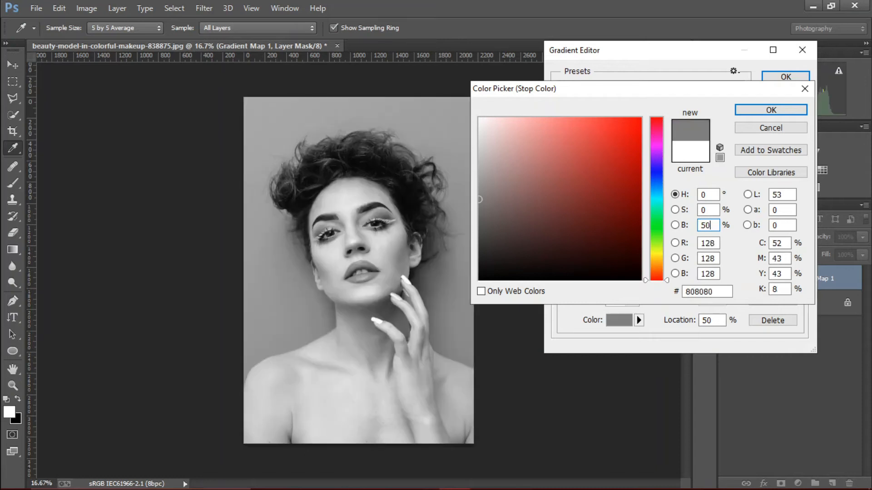
{"action": "key", "text": "Return"}
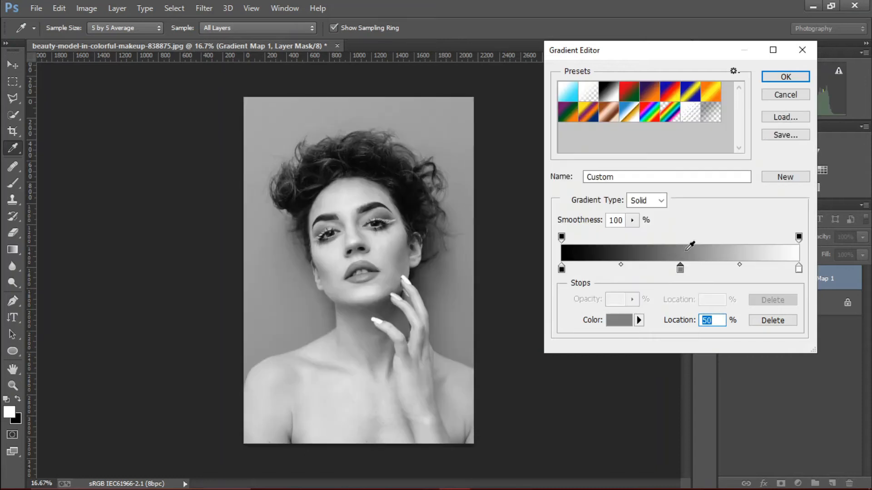
- Add a gradient color stop at 25% and set its color brightness to 25%
{"action": "left_click", "coordinate": [614, 268]}
{"action": "type", "text": "25"}
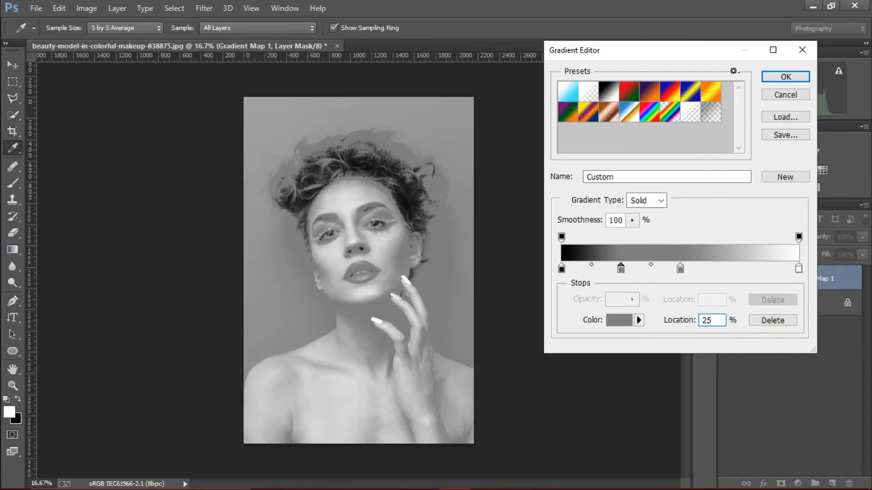
{"action": "left_click", "coordinate": [612, 317]}
{"action": "type", "text": "25"}
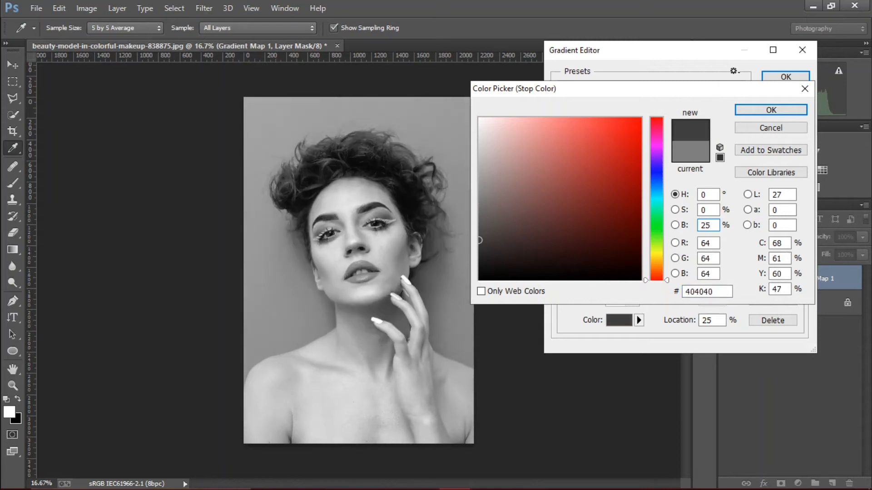
{"action": "key", "text": "Return"}
- Add a gradient color stop at 75% and set its color brightness to 75%
{"action": "left_click", "coordinate": [749, 268]}
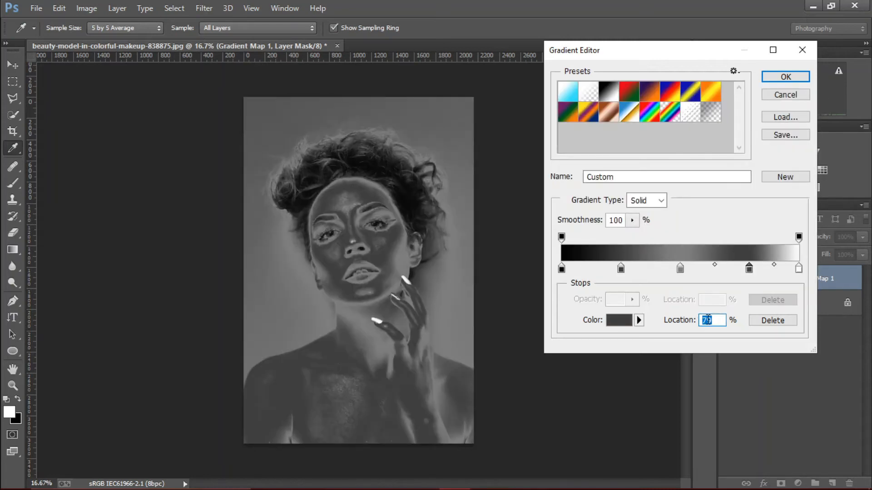
{"action": "type", "text": "75"}
{"action": "left_click", "coordinate": [623, 322]}
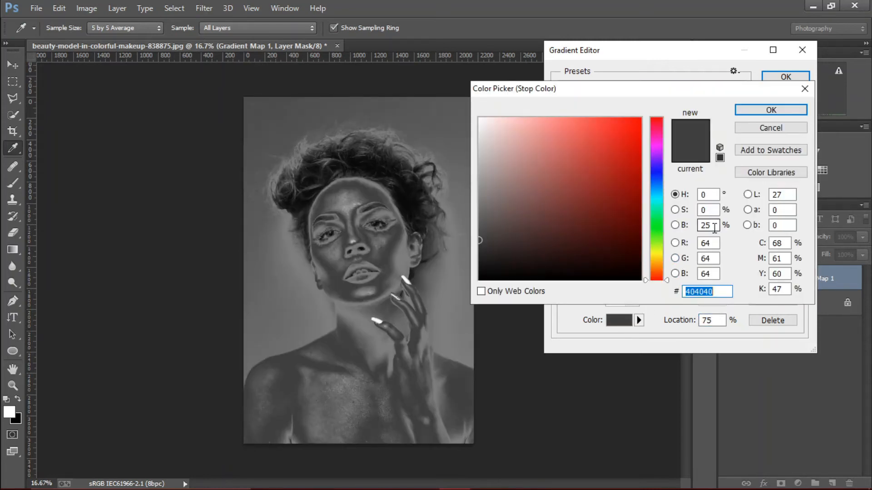
{"action": "type", "text": "75"}
{"action": "left_click", "coordinate": [783, 112]}
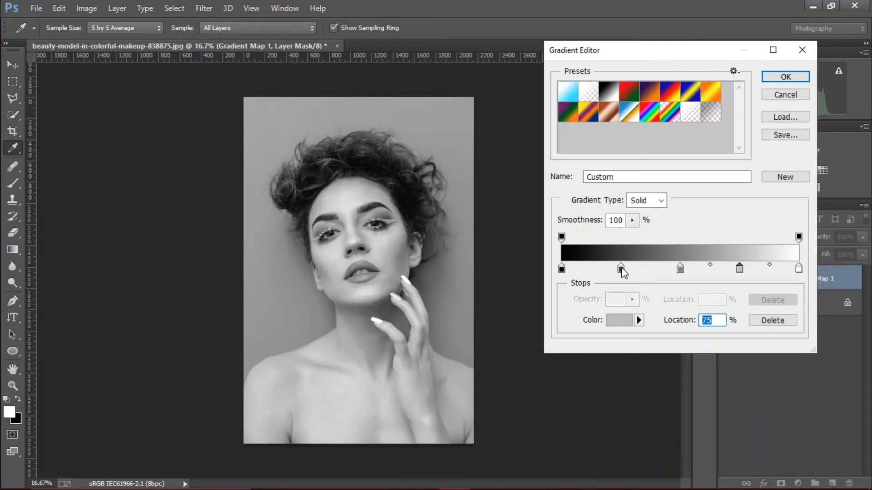
- Shift the gradient's black and gray stops toward the white end, placing the darkest gray stop at 35%, and apply the gradient
{"action": "left_click_drag", "start_coordinate": [622, 271], "coordinate": [742, 276]}
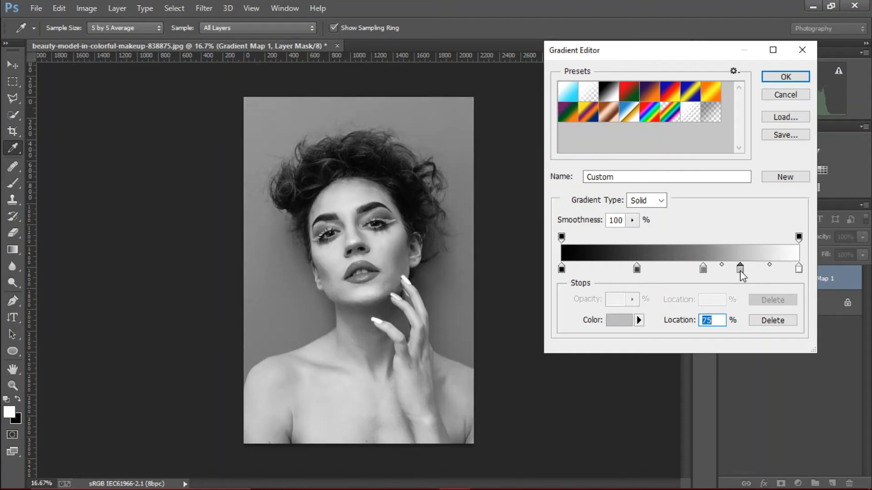
{"action": "left_click_drag", "start_coordinate": [641, 271], "coordinate": [717, 271]}
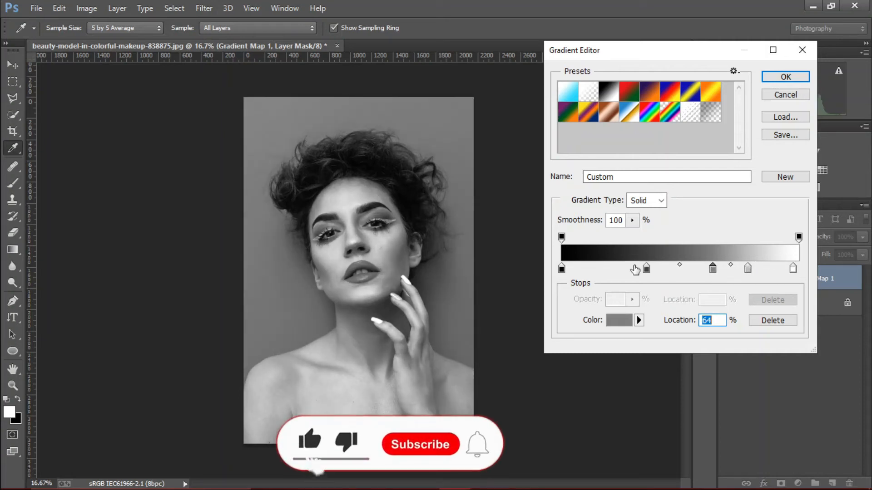
{"action": "left_click", "coordinate": [582, 270]}
{"action": "mouse_move", "coordinate": [646, 269]}
{"action": "left_mouse_down"}
{"action": "mouse_move", "coordinate": [637, 269]}
{"action": "mouse_move", "coordinate": [647, 273]}
{"action": "left_mouse_up"}
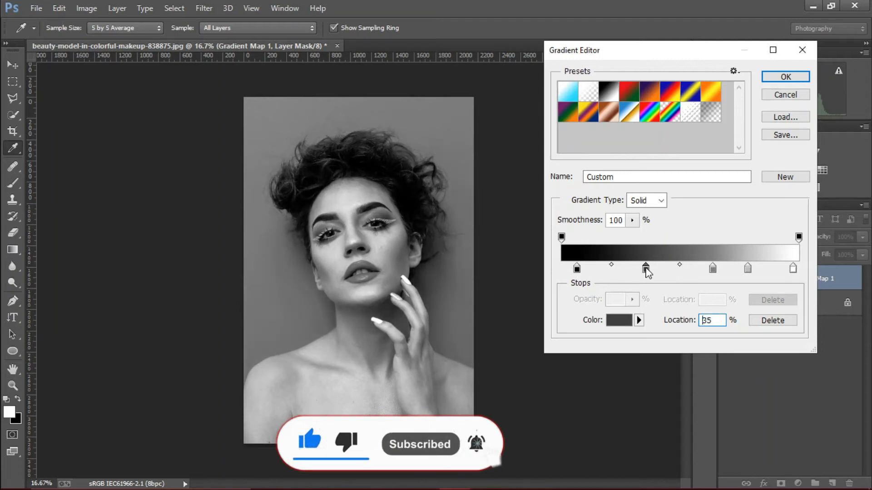
{"action": "left_click", "coordinate": [713, 270]}
{"action": "mouse_move", "coordinate": [710, 275]}
{"action": "left_mouse_down"}
{"action": "mouse_move", "coordinate": [727, 276]}
{"action": "mouse_move", "coordinate": [718, 275]}
{"action": "left_mouse_up"}
{"action": "left_click", "coordinate": [781, 81]}
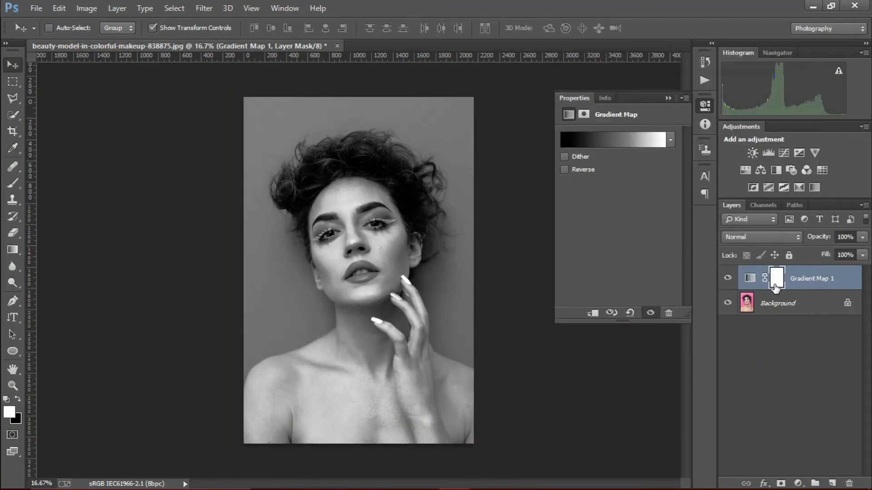
- Set the Gradient Map 1 layer to Luminosity mode and toggle its visibility to compare before and after
{"action": "left_click", "coordinate": [760, 237]}
{"action": "left_click", "coordinate": [757, 324]}
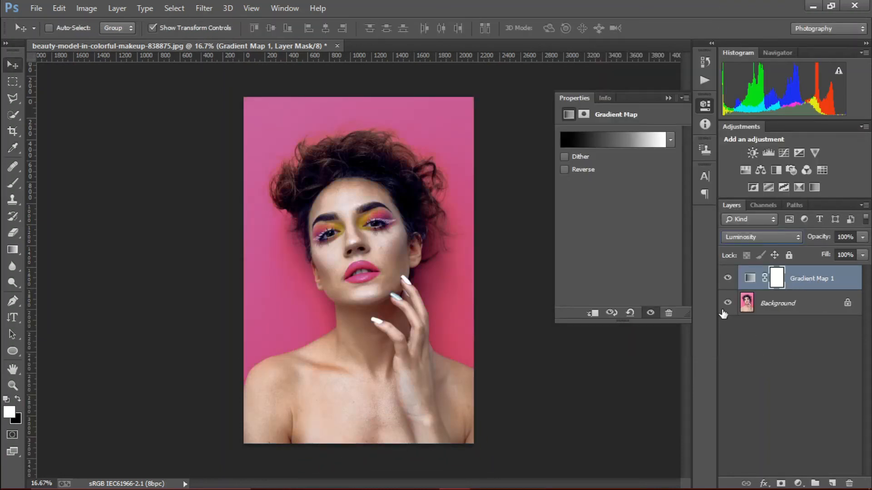
{"action": "left_click", "coordinate": [728, 279]}
{"action": "left_click", "coordinate": [727, 279]}
{"action": "left_click", "coordinate": [727, 278]}
- Paint black on the Gradient Map 1 mask over the pink background with the brush at 93% opacity
{"action": "left_click", "coordinate": [12, 183]}
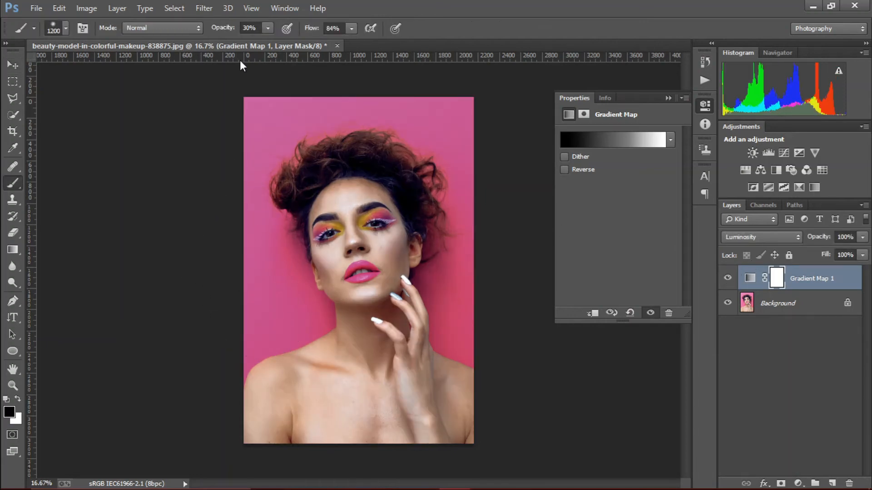
{"action": "left_click", "coordinate": [268, 28]}
{"action": "left_click", "coordinate": [308, 44]}
{"action": "mouse_move", "coordinate": [235, 288]}
{"action": "left_mouse_down"}
{"action": "mouse_move", "coordinate": [254, 289]}
{"action": "mouse_move", "coordinate": [244, 265]}
{"action": "mouse_move", "coordinate": [248, 154]}
{"action": "mouse_move", "coordinate": [283, 107]}
{"action": "mouse_move", "coordinate": [422, 95]}
{"action": "mouse_move", "coordinate": [467, 146]}
{"action": "mouse_move", "coordinate": [482, 293]}
{"action": "left_mouse_up"}
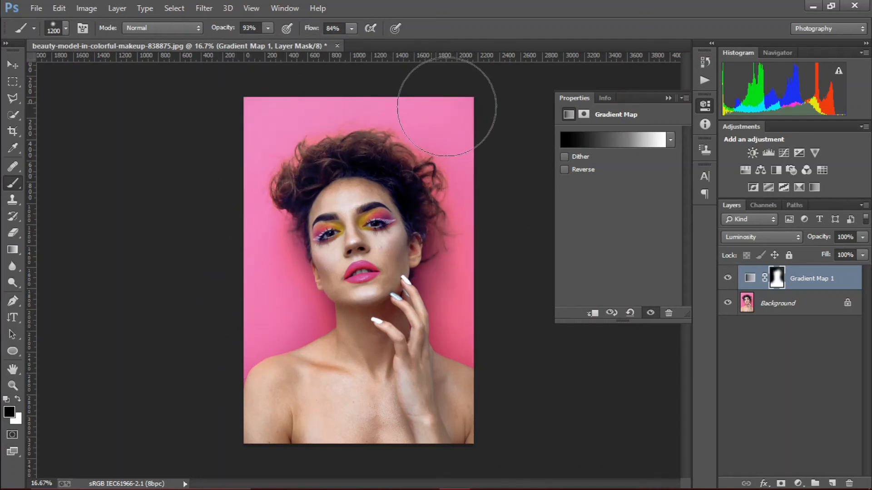
- Lower Gradient Map 1 to 80% opacity and 79% fill, toggling its visibility to compare before and after
{"action": "left_click_drag", "start_coordinate": [811, 239], "coordinate": [816, 257]}
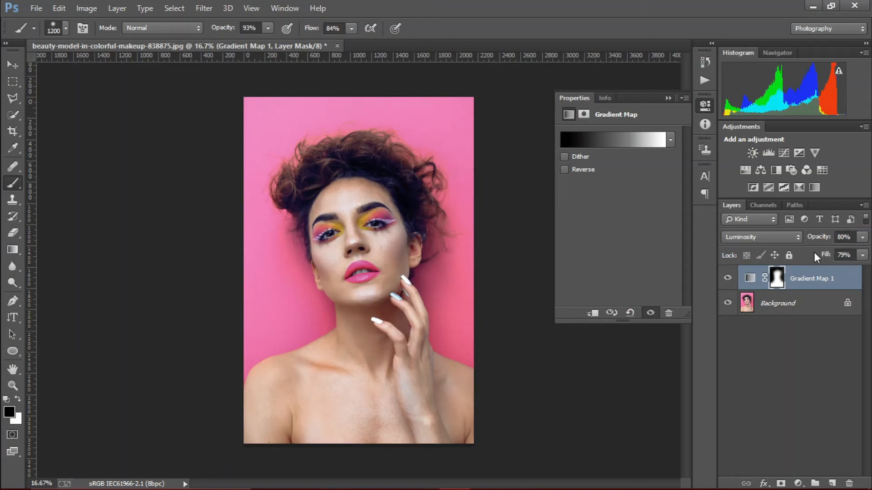
{"action": "left_click", "coordinate": [728, 278]}
{"action": "left_click", "coordinate": [728, 278]}
{"action": "left_click", "coordinate": [728, 278]}
{"action": "left_click", "coordinate": [728, 278]}
{"action": "left_click", "coordinate": [728, 278]}
{"action": "left_click", "coordinate": [728, 278]}
{"action": "left_click", "coordinate": [727, 278]}
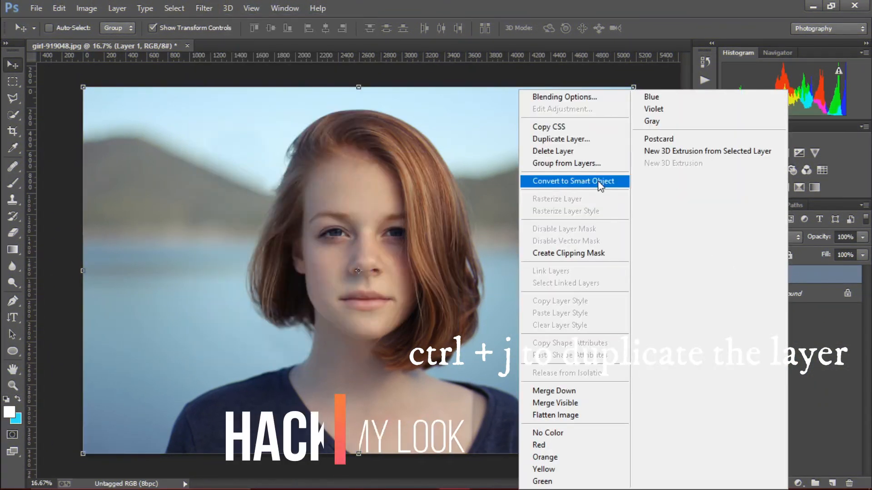
- Convert Layer 1 of the girl photo to a smart object and apply Camera Raw with vibrance -38 and raised exposure
{"action": "left_click", "coordinate": [597, 183]}
{"action": "left_click", "coordinate": [205, 6]}
{"action": "key", "text": "Escape"}
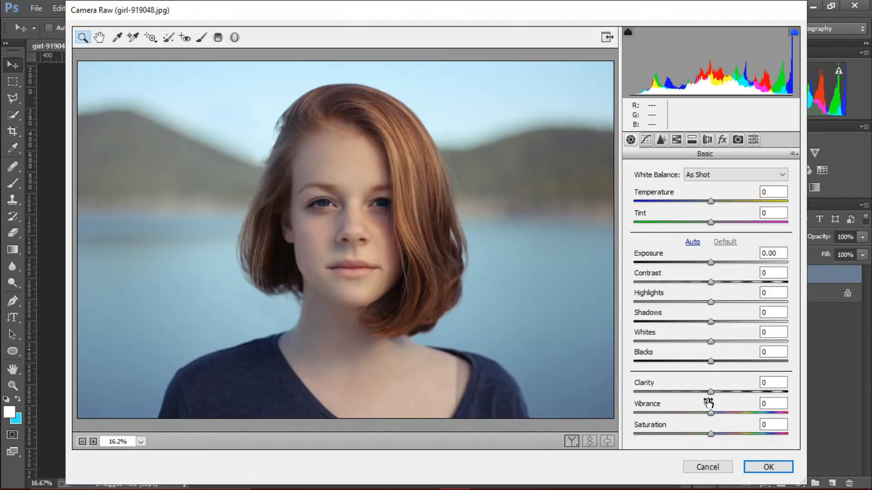
{"action": "left_click_drag", "start_coordinate": [711, 413], "coordinate": [681, 412]}
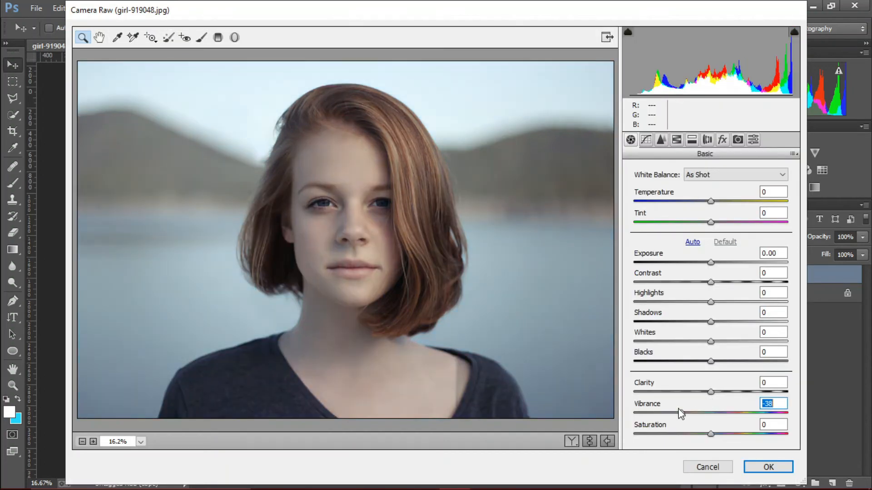
{"action": "left_click_drag", "start_coordinate": [711, 262], "coordinate": [720, 260]}
{"action": "left_click", "coordinate": [749, 468]}
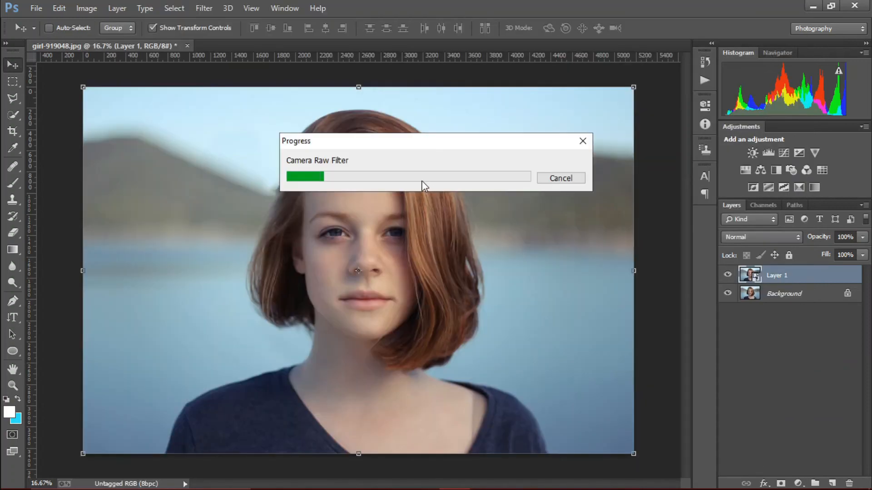
- Apply a strong, large-radius Gaussian Blur to the Layer 1 smart object
{"action": "left_click", "coordinate": [214, 7]}
{"action": "mouse_move", "coordinate": [253, 146]}
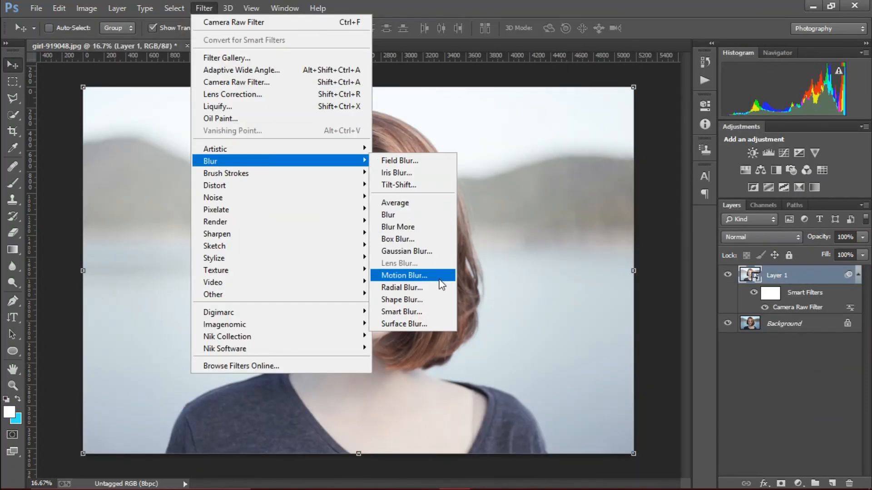
{"action": "left_click", "coordinate": [409, 251]}
{"action": "left_click_drag", "start_coordinate": [562, 264], "coordinate": [631, 266]}
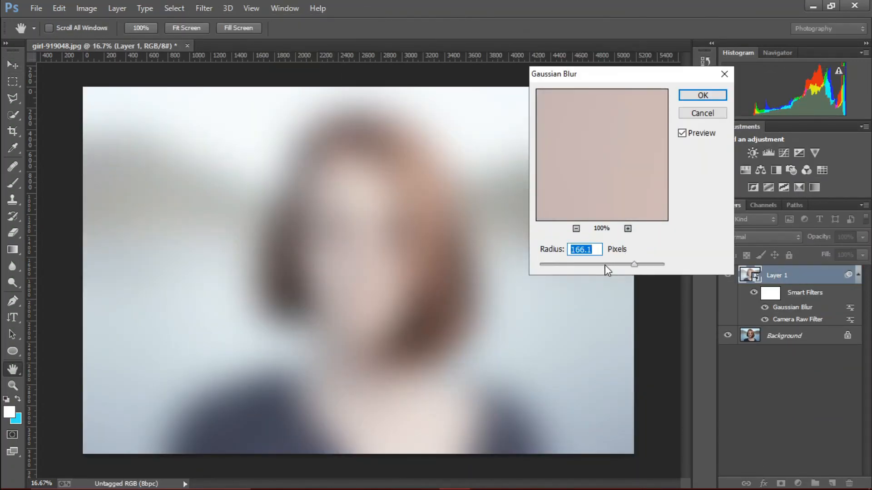
{"action": "left_click", "coordinate": [702, 95]}
{"action": "key", "text": "v"}
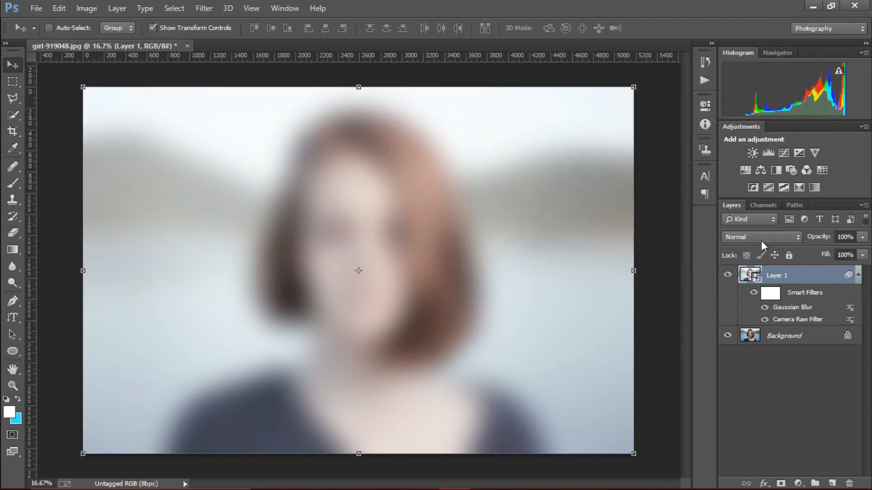
- Set Layer 1 to Overlay mode and reduce its fill, toggling its visibility to compare before and after
{"action": "left_click", "coordinate": [761, 237]}
{"action": "left_click", "coordinate": [747, 162]}
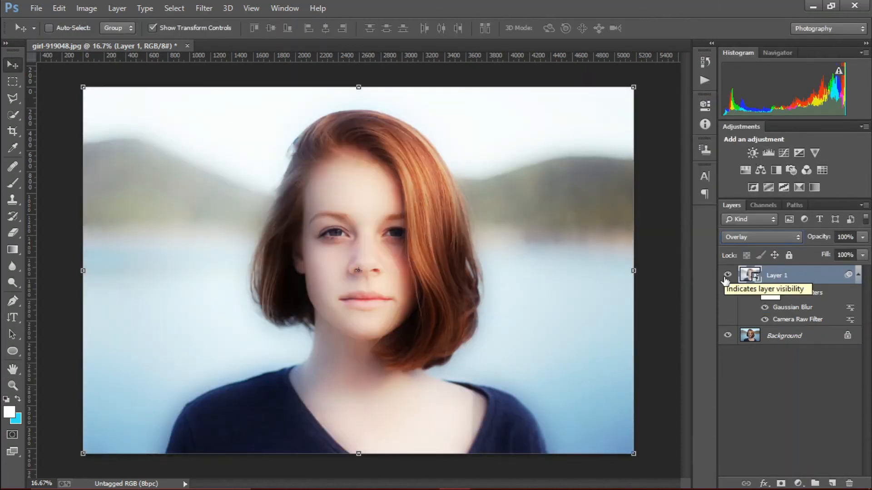
{"action": "left_click", "coordinate": [726, 276]}
{"action": "left_click", "coordinate": [724, 277]}
{"action": "left_click_drag", "start_coordinate": [826, 256], "coordinate": [800, 256]}
{"action": "left_click", "coordinate": [724, 277]}
{"action": "left_click", "coordinate": [727, 275]}
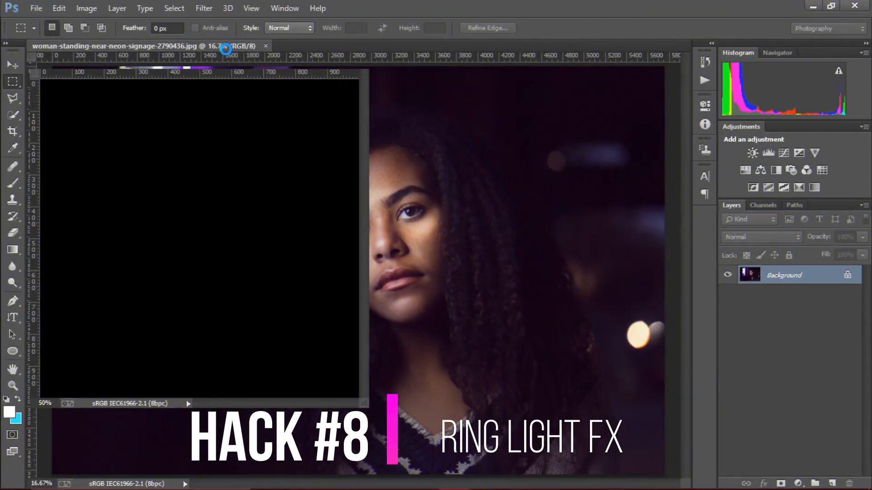
- Dock the black square document and create a 100 × 100 px ellipse shape in it
{"action": "left_click_drag", "start_coordinate": [208, 63], "coordinate": [190, 47]}
{"action": "left_click", "coordinate": [13, 351]}
{"action": "left_click", "coordinate": [381, 253]}
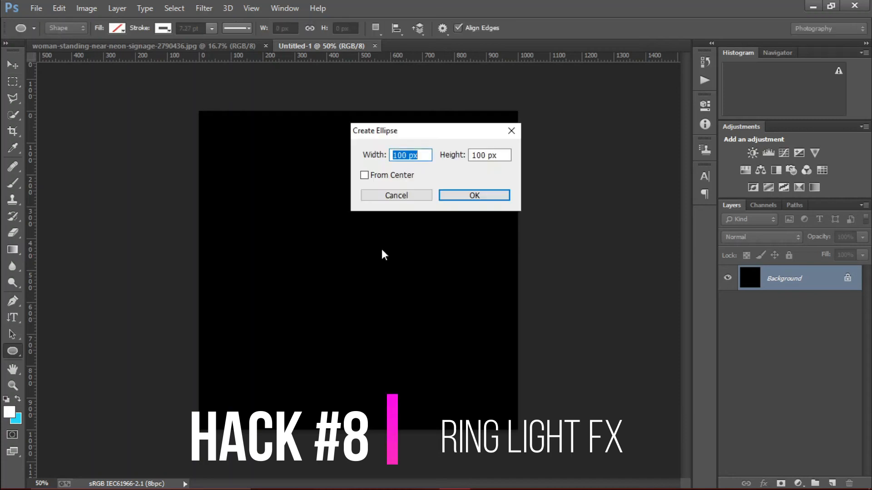
{"action": "left_click", "coordinate": [465, 195]}
- Remove the ellipse's fill and set its stroke width to 1 pt
{"action": "left_click", "coordinate": [567, 200]}
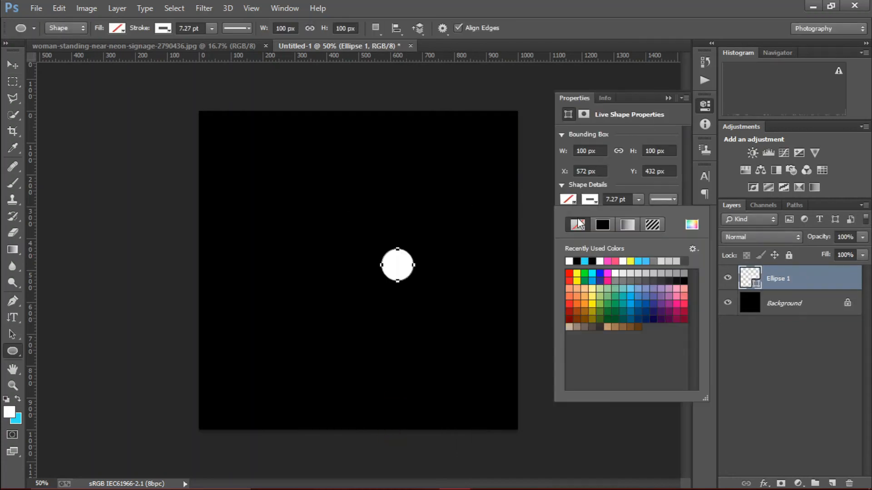
{"action": "left_click", "coordinate": [639, 200]}
{"action": "mouse_move", "coordinate": [638, 200]}
{"action": "left_mouse_down"}
{"action": "mouse_move", "coordinate": [633, 213]}
{"action": "mouse_move", "coordinate": [583, 204]}
{"action": "left_mouse_up"}
{"action": "type", "text": "1"}
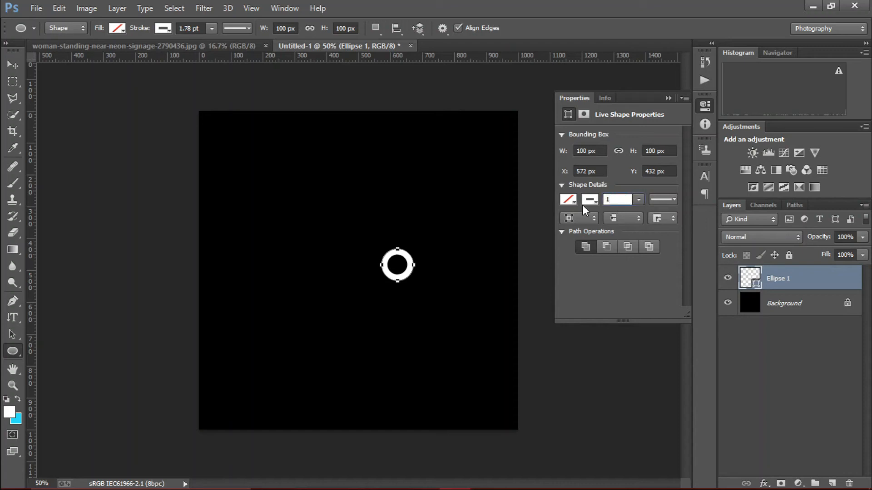
{"action": "key", "text": "Return"}
{"action": "left_click", "coordinate": [671, 98]}
- Scale the ellipse proportionally to about 637% and centre it on the black canvas
{"action": "key", "text": "v"}
{"action": "left_click_drag", "start_coordinate": [382, 249], "coordinate": [291, 159]}
{"action": "left_click_drag", "start_coordinate": [413, 281], "coordinate": [483, 351]}
{"action": "mouse_move", "coordinate": [292, 159]}
{"action": "left_mouse_down"}
{"action": "mouse_move", "coordinate": [258, 129]}
{"action": "mouse_move", "coordinate": [282, 146]}
{"action": "left_mouse_up"}
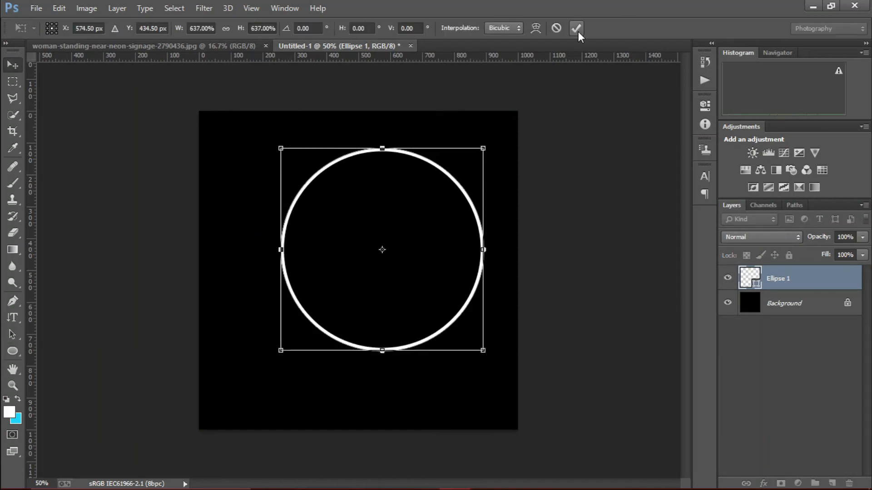
{"action": "left_click", "coordinate": [576, 28]}
{"action": "left_click_drag", "start_coordinate": [427, 153], "coordinate": [401, 164]}
- Try stroke widths of 2 and 3 pt on the enlarged ring
{"action": "double_click", "coordinate": [758, 290]}
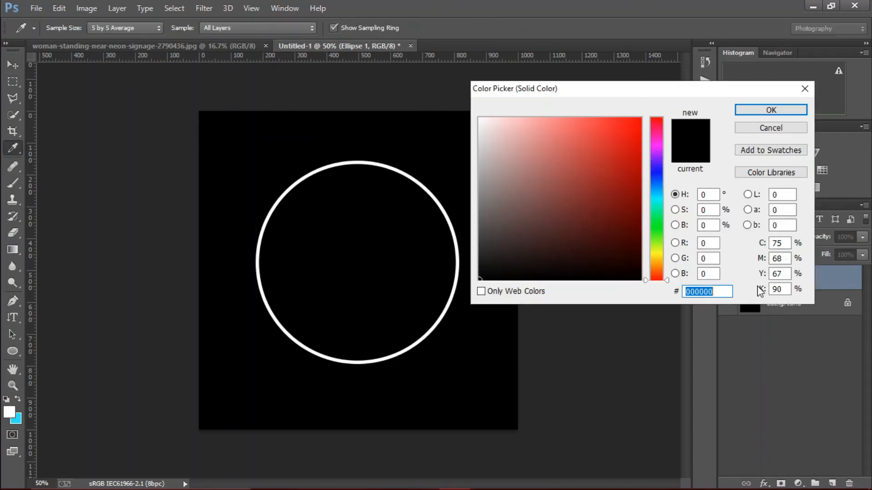
{"action": "key", "text": "Escape"}
{"action": "left_click", "coordinate": [12, 353]}
{"action": "left_click_drag", "start_coordinate": [196, 29], "coordinate": [146, 36]}
{"action": "type", "text": "2"}
{"action": "key", "text": "Return"}
{"action": "type", "text": "3"}
{"action": "key", "text": "Return"}
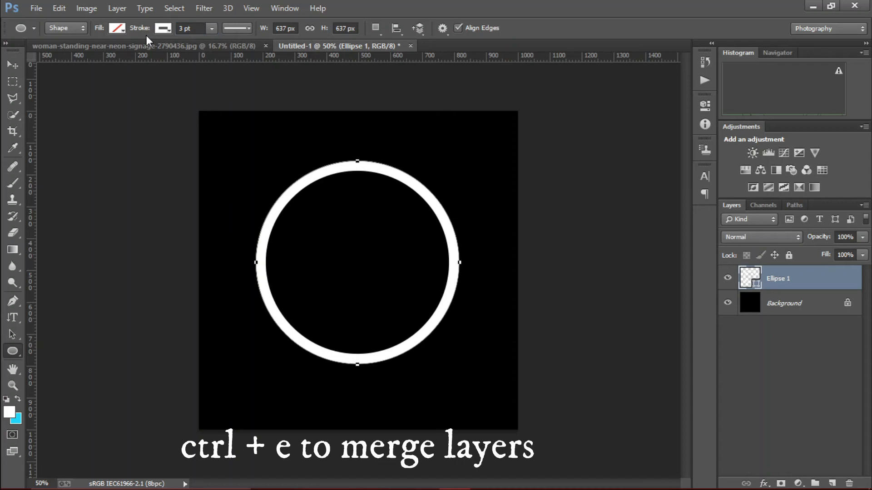
- Set the ring's stroke width to 2.4 pt
{"action": "left_click", "coordinate": [199, 28]}
{"action": "key", "text": "BackSpace"}
{"action": "key", "text": "BackSpace"}
{"action": "key", "text": "BackSpace"}
{"action": "key", "text": "BackSpace"}
{"action": "type", "text": "2.4"}
{"action": "key", "text": "Return"}
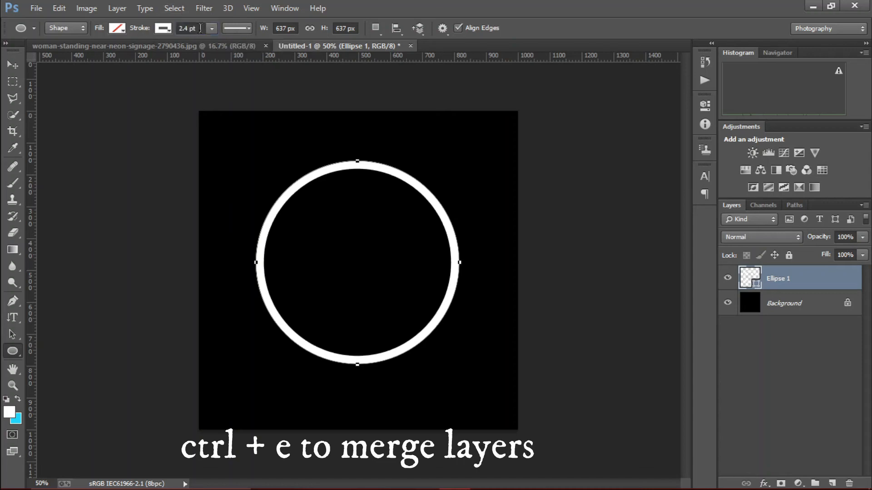
- Merge the ring with its black background and copy it into the portrait photo, closing the source document
{"action": "left_click", "coordinate": [827, 312], "text": "shift"}
{"action": "key", "text": "ctrl+e"}
{"action": "left_click_drag", "start_coordinate": [338, 45], "coordinate": [340, 78]}
{"action": "key", "text": "v"}
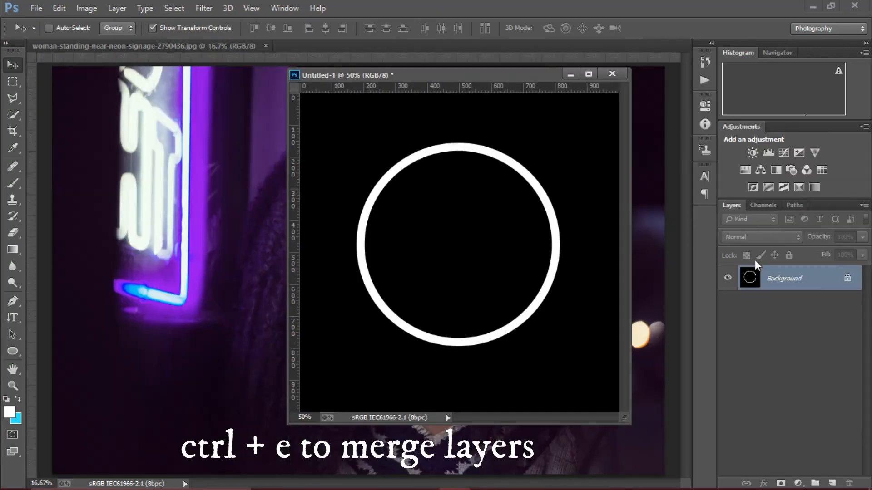
{"action": "mouse_move", "coordinate": [390, 243]}
{"action": "left_mouse_down"}
{"action": "mouse_move", "coordinate": [145, 246]}
{"action": "mouse_move", "coordinate": [403, 193]}
{"action": "mouse_move", "coordinate": [427, 198]}
{"action": "left_mouse_up"}
{"action": "left_click", "coordinate": [612, 73]}
- Set the ring layer's blend mode to Linear Dodge (Add)
{"action": "left_click", "coordinate": [438, 197]}
{"action": "left_click", "coordinate": [731, 238]}
{"action": "left_click", "coordinate": [753, 130]}
- Shrink the ring to pupil size and place it over the pupil of the eye on the image's right side
{"action": "key", "text": "ctrl+plus"}
{"action": "key", "text": "ctrl+plus"}
{"action": "key", "text": "ctrl+plus"}
{"action": "key", "text": "ctrl+plus"}
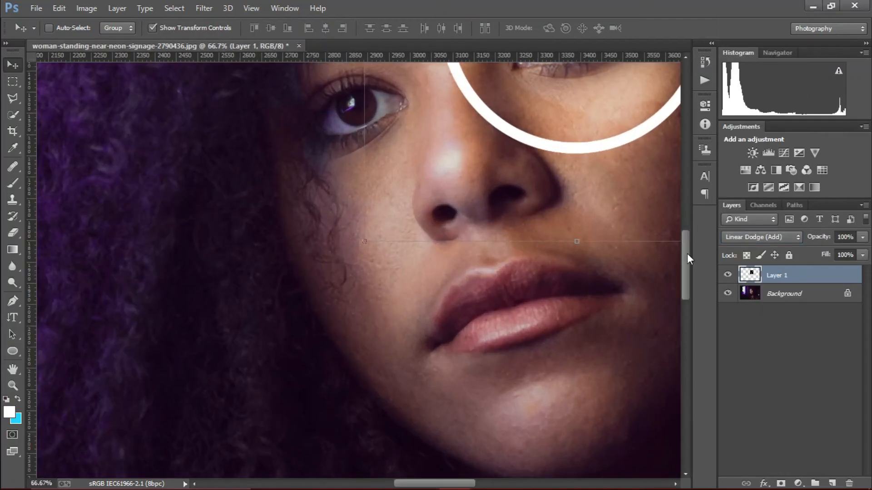
{"action": "left_click_drag", "start_coordinate": [687, 253], "coordinate": [687, 203]}
{"action": "left_click_drag", "start_coordinate": [461, 484], "coordinate": [495, 484]}
{"action": "key", "text": "ctrl+t"}
{"action": "left_click_drag", "start_coordinate": [512, 113], "coordinate": [299, 320]}
{"action": "key", "text": "Return"}
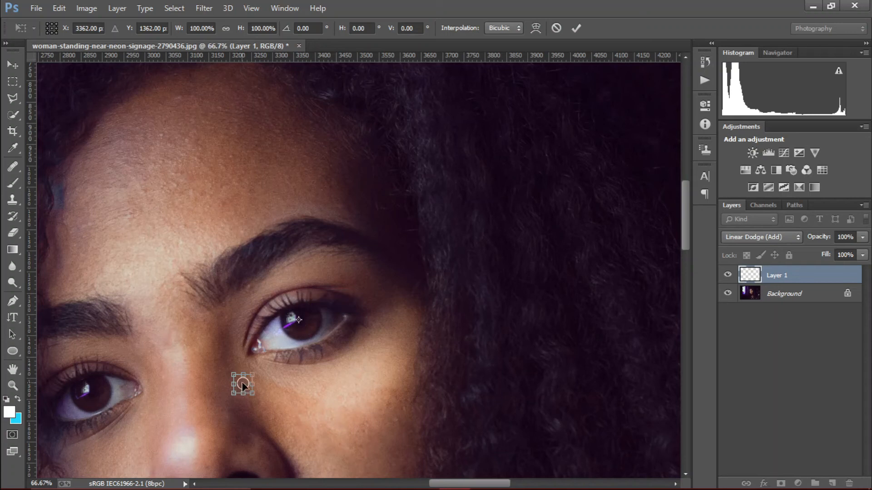
{"action": "key", "text": "Escape"}
{"action": "left_click_drag", "start_coordinate": [243, 384], "coordinate": [298, 320]}
{"action": "left_click_drag", "start_coordinate": [246, 383], "coordinate": [300, 325]}
{"action": "key", "text": "Return"}
{"action": "left_click", "coordinate": [756, 366]}
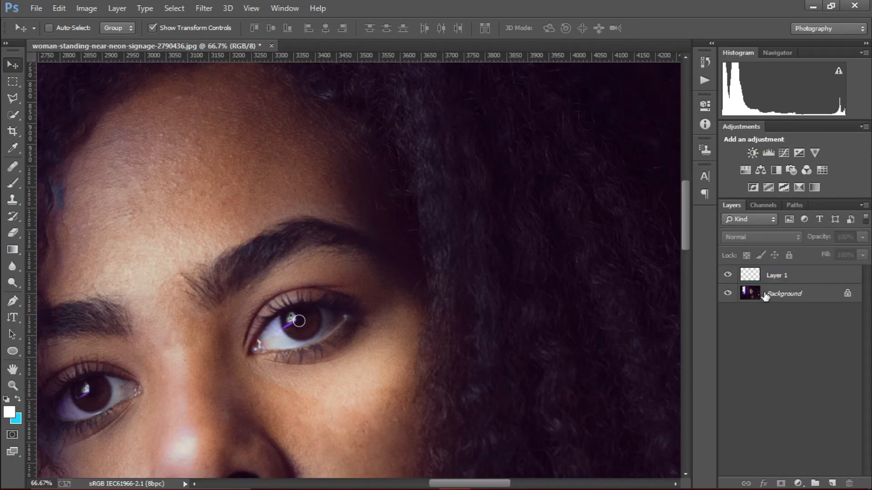
- Add a layer mask to Layer 1, duplicate the layer, and hide the copy
{"action": "left_click", "coordinate": [772, 277]}
{"action": "left_click", "coordinate": [780, 484]}
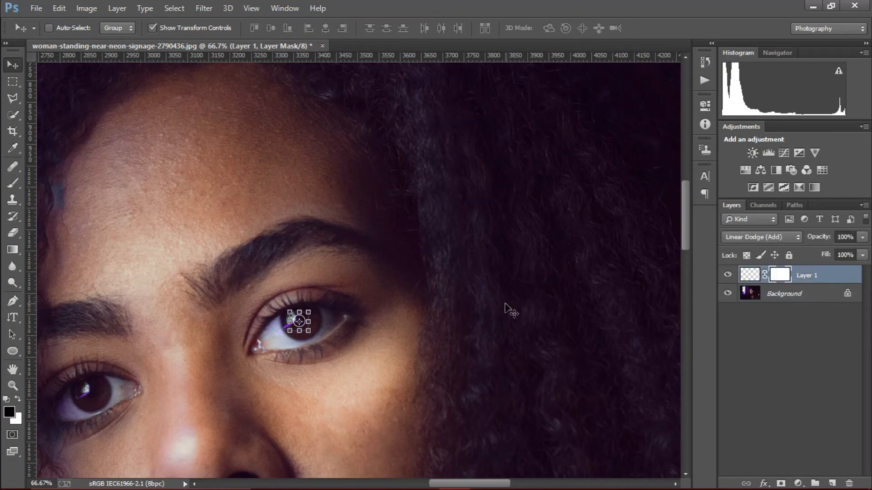
{"action": "key", "text": "ctrl+j"}
{"action": "left_click", "coordinate": [727, 275]}
- Select Layer 1's mask and reduce the brush size to 20 px
{"action": "left_click", "coordinate": [806, 293]}
{"action": "key", "text": "b"}
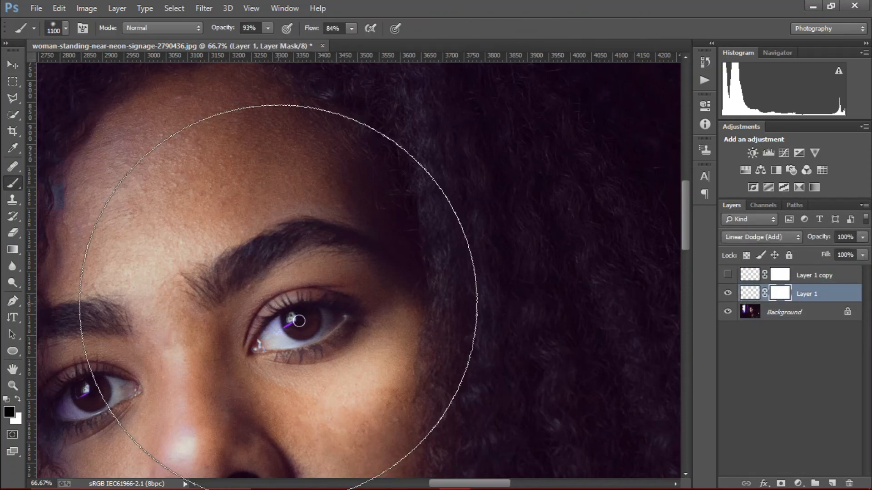
{"action": "key", "text": "bracketleft"}
{"action": "key", "text": "bracketleft"}
{"action": "key", "text": "bracketleft"}
{"action": "key", "text": "bracketleft"}
{"action": "key", "text": "bracketleft"}
{"action": "key", "text": "bracketleft"}
{"action": "key", "text": "bracketleft"}
{"action": "key", "text": "bracketleft"}
{"action": "key", "text": "bracketleft"}
{"action": "key", "text": "bracketleft"}
{"action": "key", "text": "bracketleft"}
{"action": "key", "text": "bracketleft"}
{"action": "key", "text": "bracketleft"}
{"action": "key", "text": "bracketleft"}
{"action": "key", "text": "bracketleft"}
{"action": "key", "text": "bracketleft"}
{"action": "key", "text": "bracketleft"}
{"action": "key", "text": "bracketleft"}
{"action": "key", "text": "bracketleft"}
{"action": "key", "text": "bracketleft"}
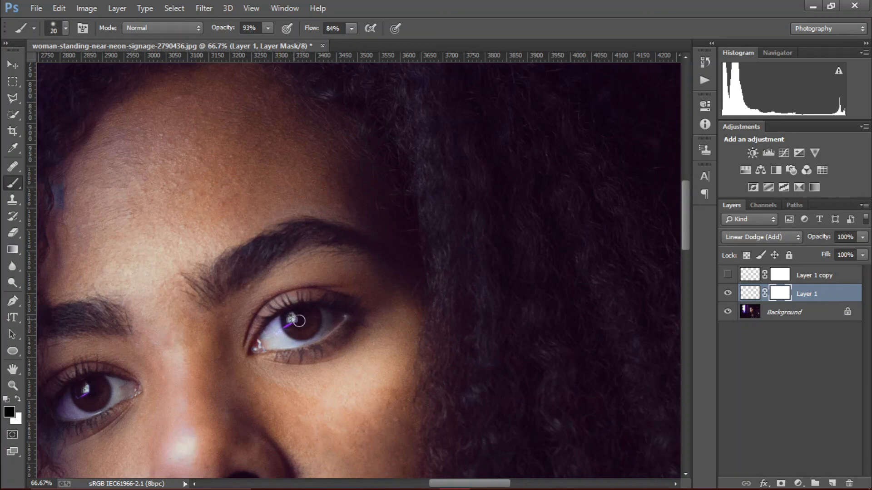
- Show Layer 1 copy and move its ring onto the pupil of the other eye
{"action": "key", "text": "ctrl+minus"}
{"action": "key", "text": "ctrl+minus"}
{"action": "key", "text": "ctrl+minus"}
{"action": "key", "text": "ctrl+minus"}
{"action": "key", "text": "ctrl+minus"}
{"action": "key", "text": "ctrl+plus"}
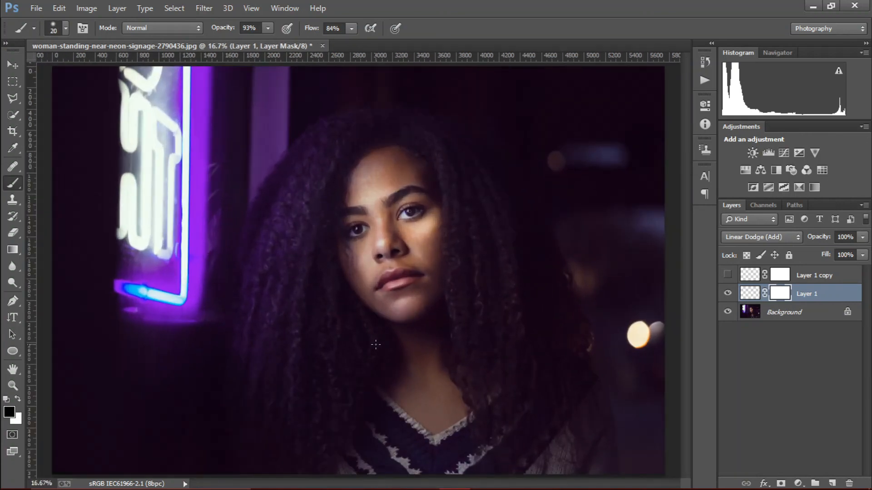
{"action": "left_click", "coordinate": [728, 275]}
{"action": "left_click", "coordinate": [780, 275]}
{"action": "key", "text": "v"}
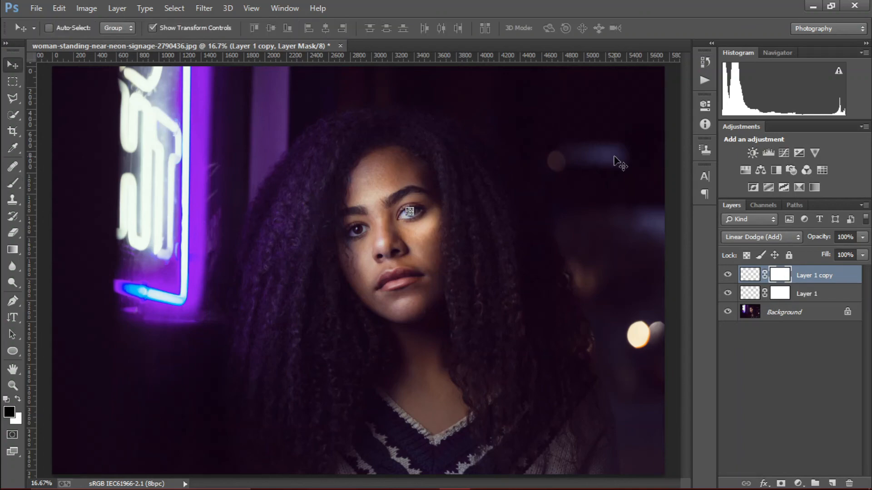
{"action": "key", "text": "ctrl+plus"}
{"action": "key", "text": "ctrl+plus"}
{"action": "key", "text": "ctrl+plus"}
{"action": "key", "text": "ctrl+plus"}
{"action": "left_click_drag", "start_coordinate": [685, 270], "coordinate": [688, 240]}
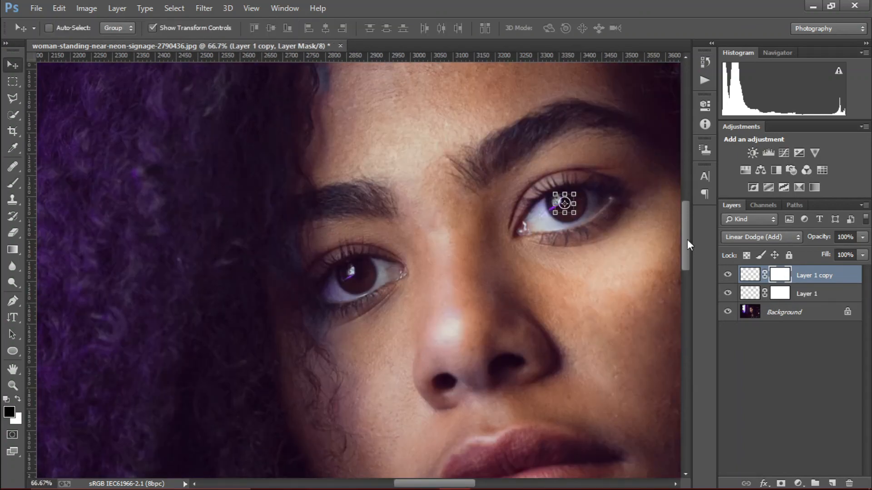
{"action": "left_click_drag", "start_coordinate": [564, 203], "coordinate": [349, 271]}
{"action": "left_click", "coordinate": [576, 28]}
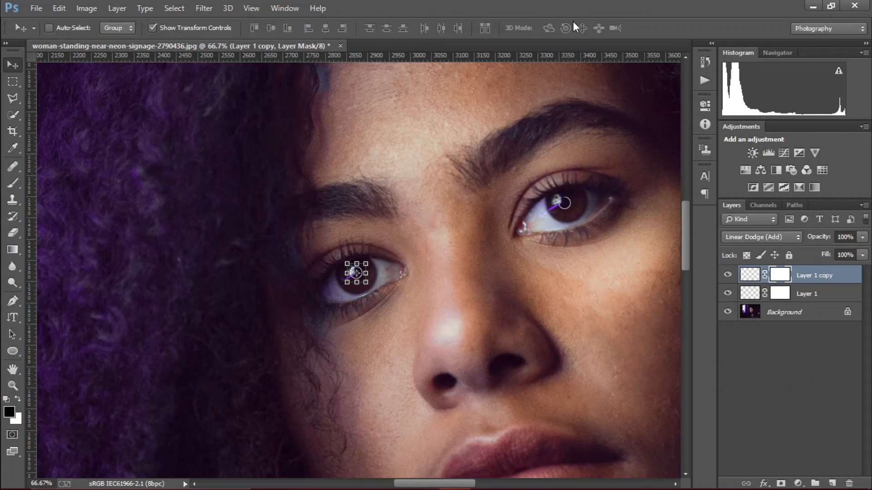
- Nudge the copied ring slightly right and down on the pupil, and ready the brush on its layer mask
{"action": "left_click", "coordinate": [788, 341]}
{"action": "left_click", "coordinate": [808, 276]}
{"action": "key", "text": "Right"}
{"action": "key", "text": "Right"}
{"action": "key", "text": "Right"}
{"action": "key", "text": "Down"}
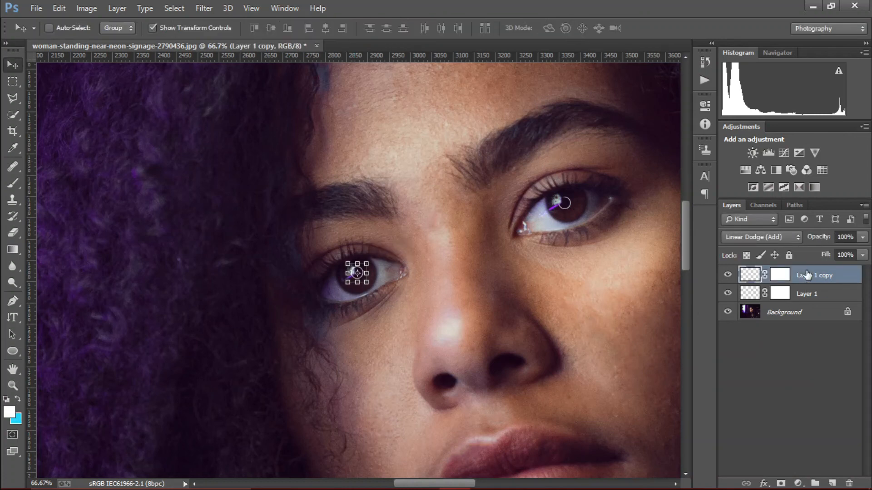
{"action": "left_click", "coordinate": [779, 275]}
{"action": "key", "text": "b"}
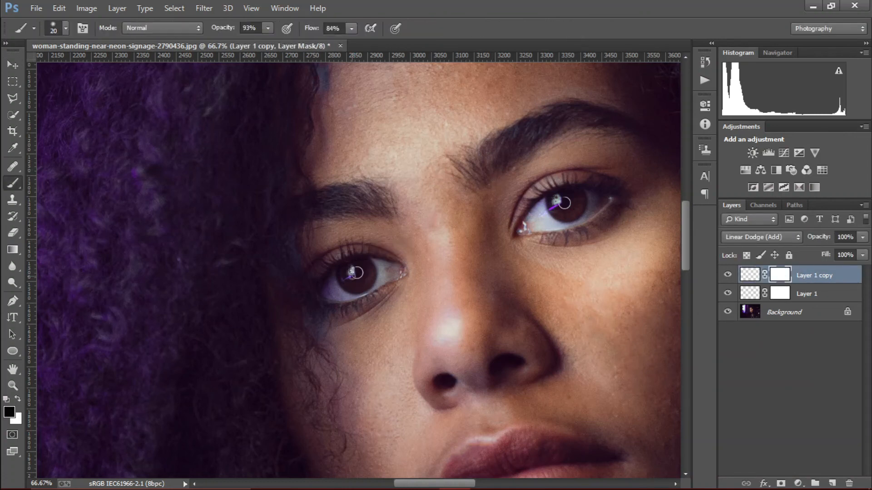
- Group the two ring layers and duplicate the group twice
{"action": "key", "text": "ctrl+minus"}
{"action": "key", "text": "ctrl+minus"}
{"action": "key", "text": "ctrl+minus"}
{"action": "key", "text": "ctrl+minus"}
{"action": "key", "text": "ctrl+minus"}
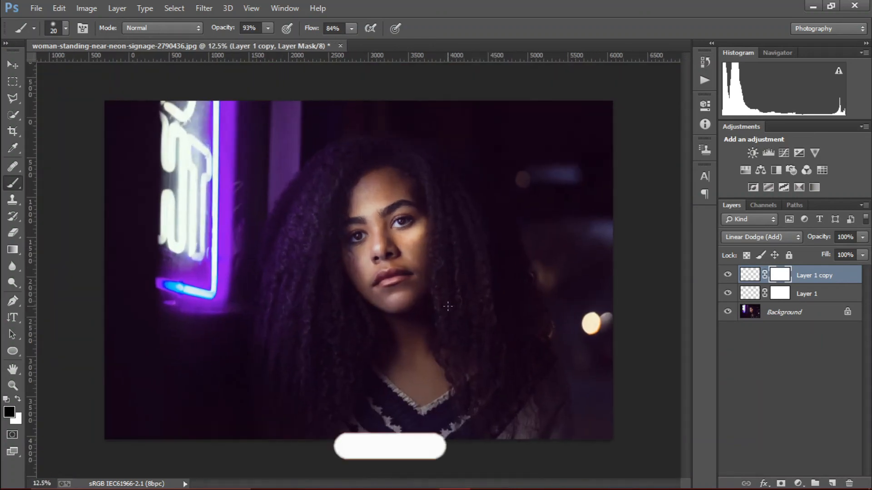
{"action": "key", "text": "ctrl+plus"}
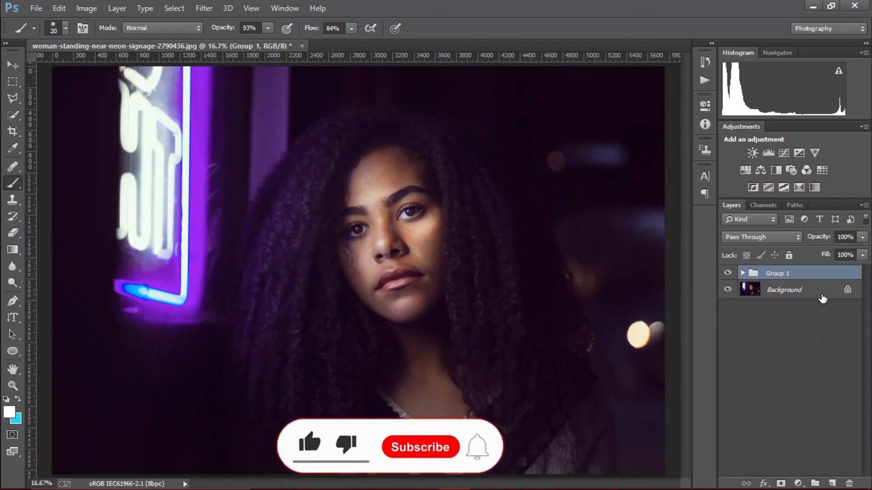
{"action": "key", "text": "ctrl+j"}
{"action": "key", "text": "ctrl+j"}
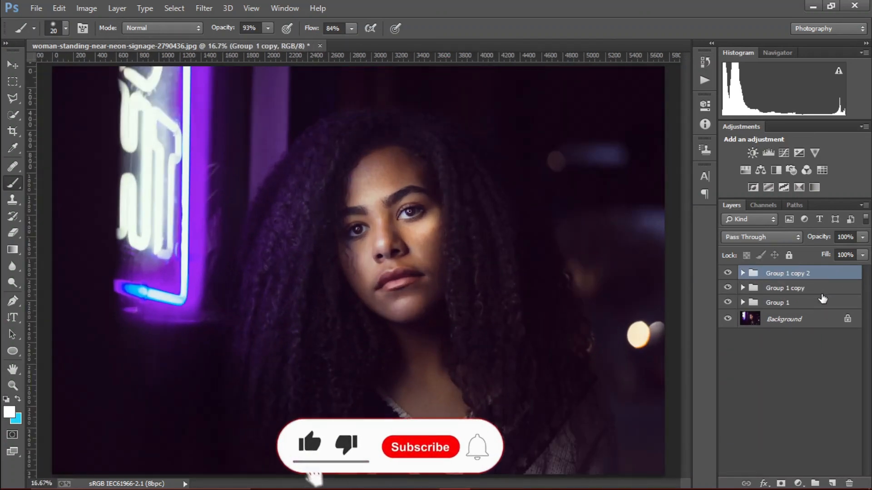
- Merge Group 1 copy 2 and Group 1 copy each into a single layer
{"action": "left_click", "coordinate": [822, 294], "text": "shift"}
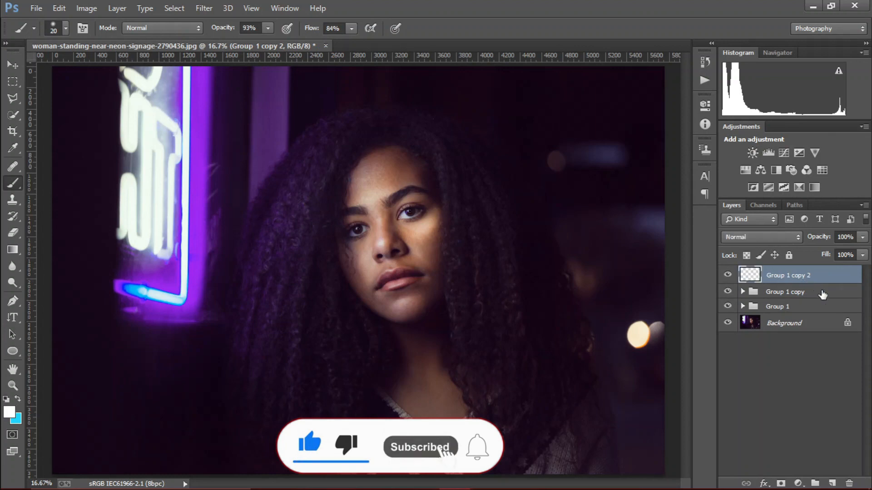
{"action": "key", "text": "ctrl+e"}
{"action": "key", "text": "ctrl+z"}
{"action": "left_click", "coordinate": [808, 294]}
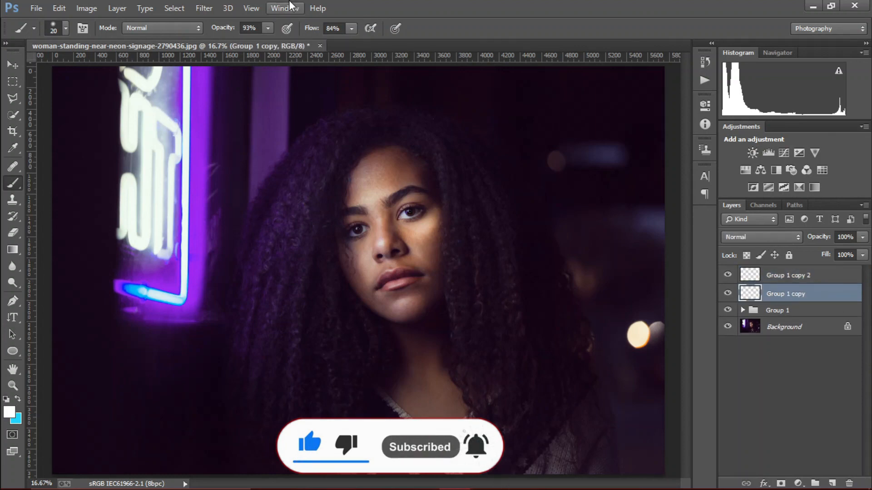
- Set both merged ring layers to the Linear Dodge (Add) blend mode
{"action": "left_click", "coordinate": [758, 237]}
{"action": "left_click", "coordinate": [750, 128]}
{"action": "left_click", "coordinate": [786, 276]}
{"action": "left_click", "coordinate": [764, 237]}
{"action": "left_click", "coordinate": [763, 128]}
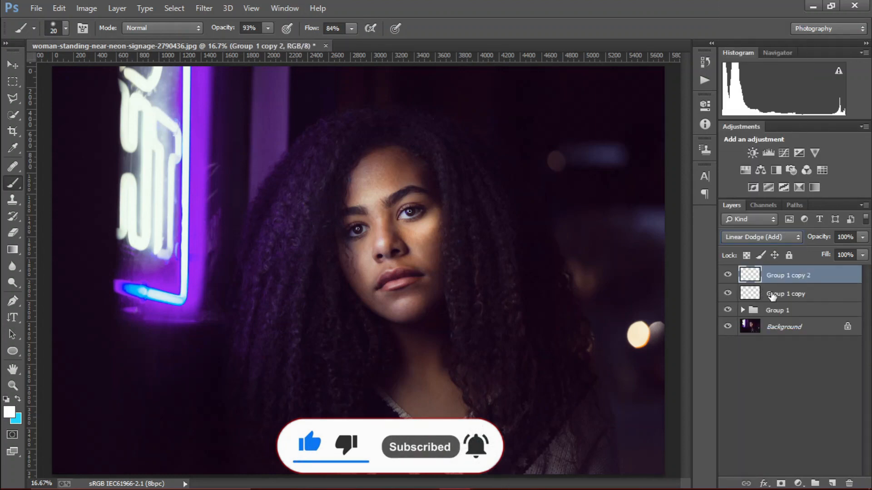
- Apply a Gaussian Blur to the Group 1 copy layer
{"action": "left_click", "coordinate": [772, 295]}
{"action": "left_click", "coordinate": [204, 8]}
{"action": "mouse_move", "coordinate": [318, 160]}
{"action": "left_click", "coordinate": [400, 302]}
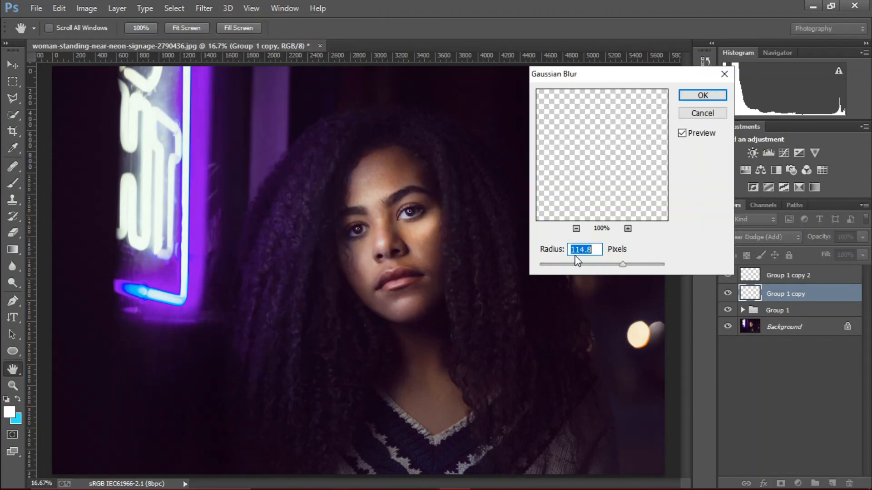
{"action": "key", "text": "Return"}
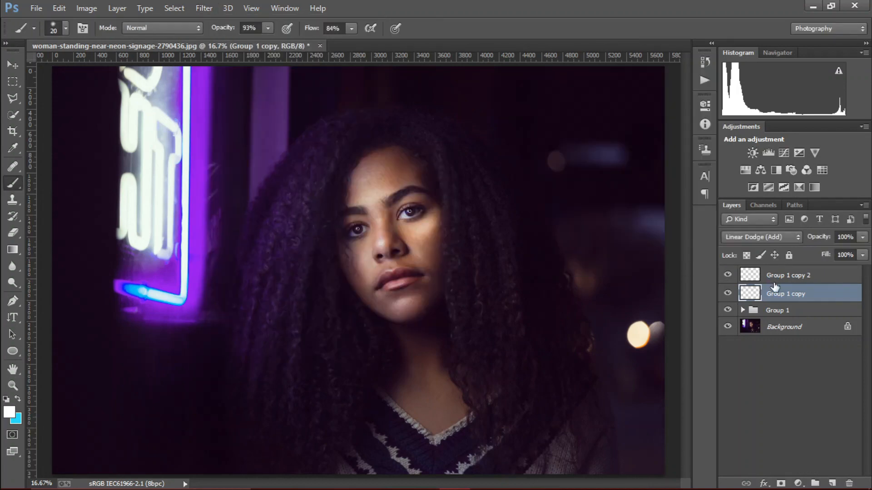
- Apply a Gaussian Blur with a radius of 3.3 pixels to the Group 1 copy 2 layer
{"action": "left_click", "coordinate": [788, 275]}
{"action": "left_click", "coordinate": [204, 8]}
{"action": "left_click", "coordinate": [400, 301]}
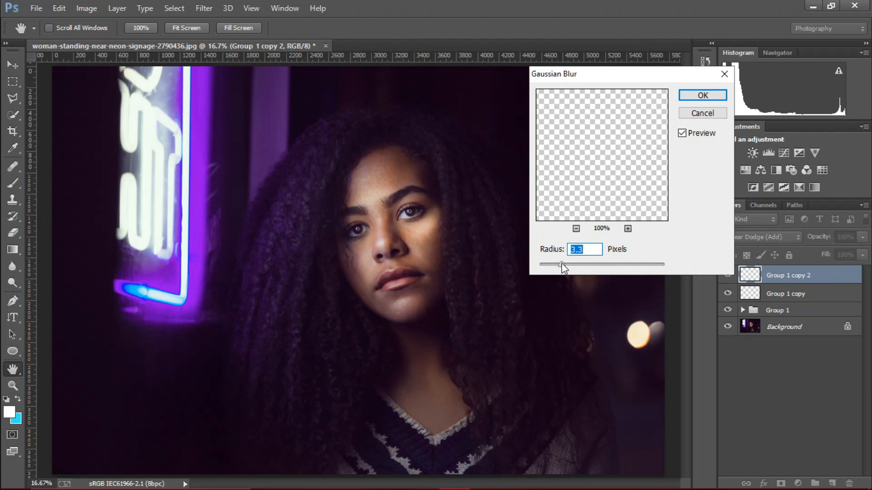
{"action": "key", "text": "Return"}
{"action": "key", "text": "b"}
- Group Group 1 and both blurred copies, and name the new group "Ring Light"
{"action": "left_click", "coordinate": [792, 310], "text": "ctrl"}
{"action": "left_click", "coordinate": [794, 295], "text": "ctrl"}
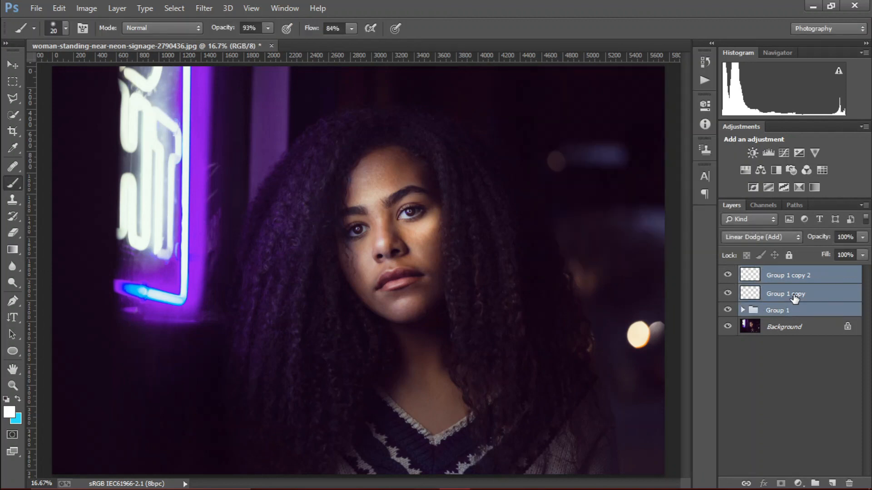
{"action": "key", "text": "ctrl+g"}
{"action": "left_click", "coordinate": [781, 271]}
{"action": "type", "text": "Ring Light"}
{"action": "key", "text": "Return"}
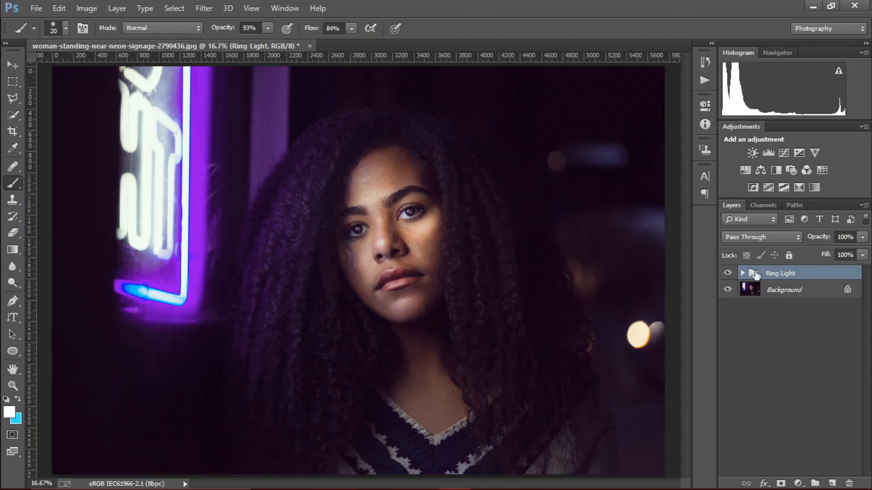
{"action": "key", "text": "ctrl+minus"}
{"action": "key", "text": "ctrl+minus"}
{"action": "key", "text": "ctrl+plus"}
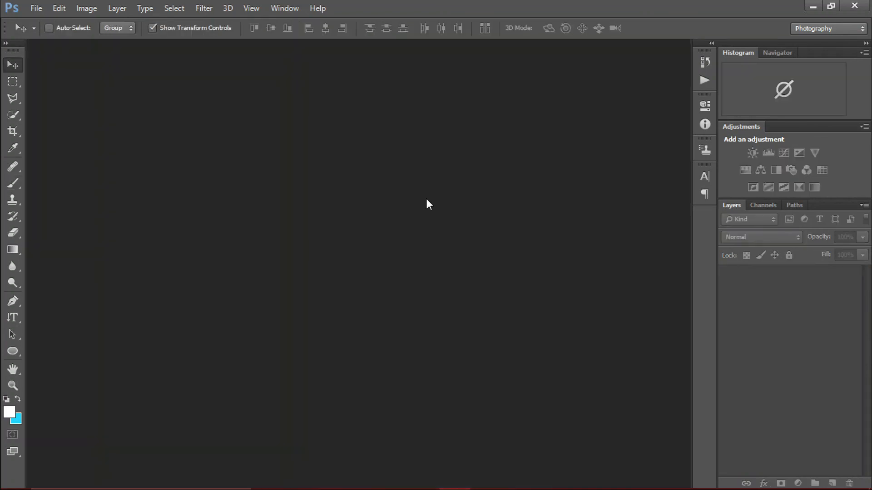